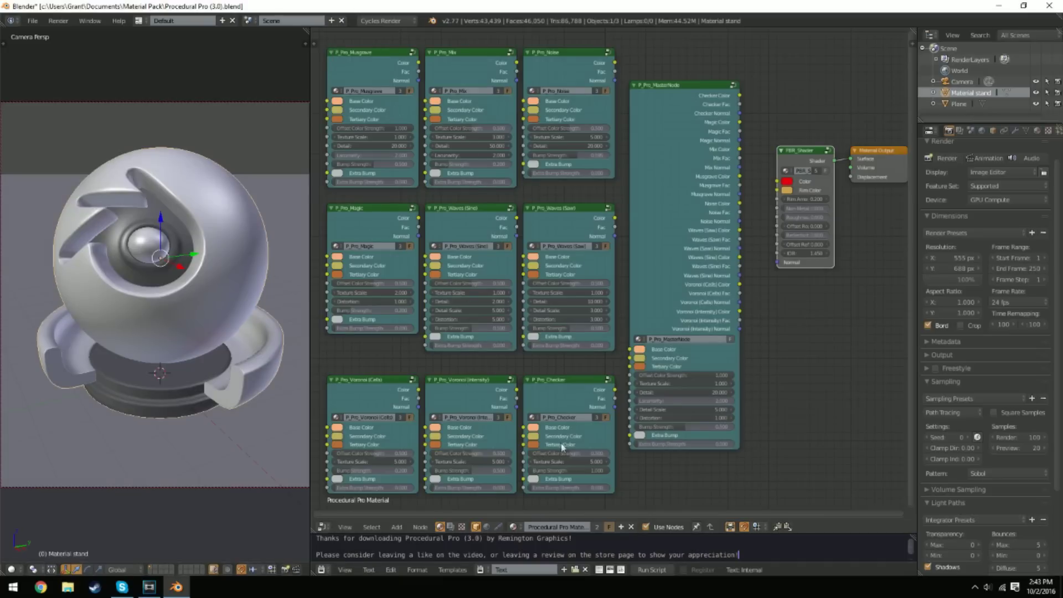
- Examine the master node, the PBR_Shader node and the individual procedural texture nodes in the material
left_click(661, 145)
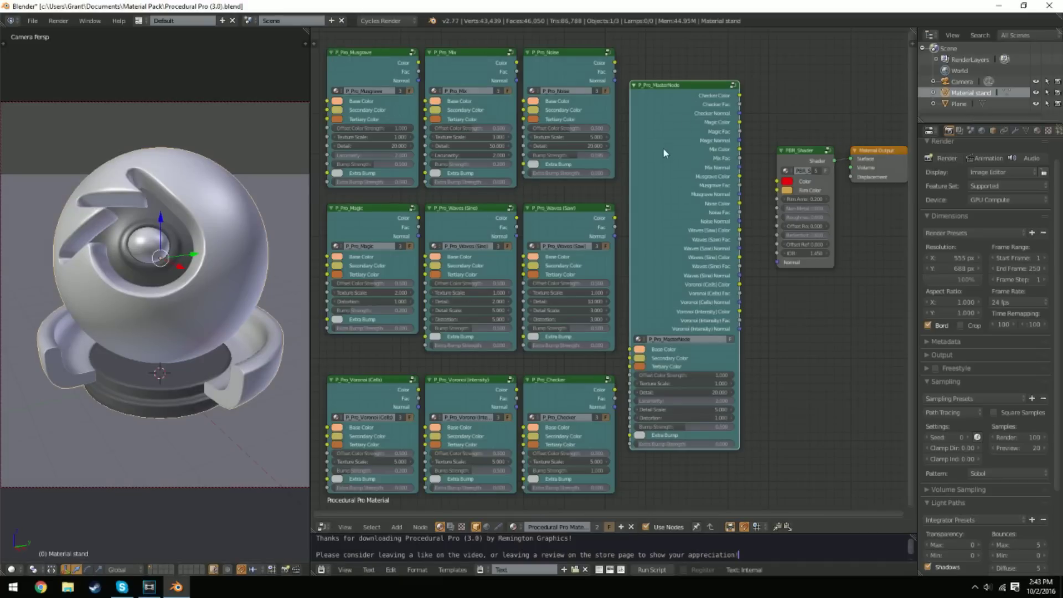
left_click(799, 157)
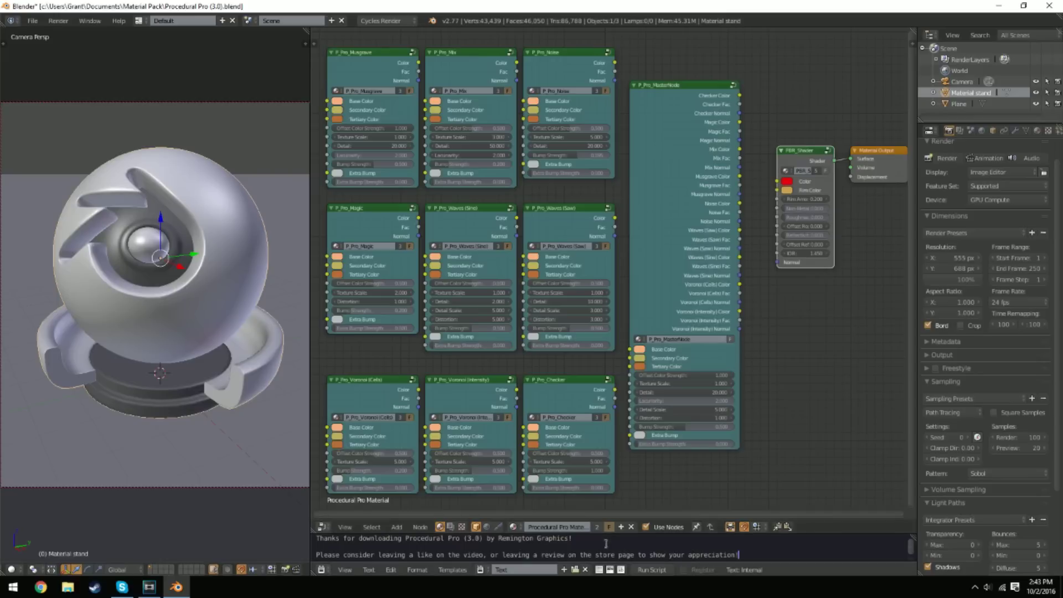
left_click(546, 390)
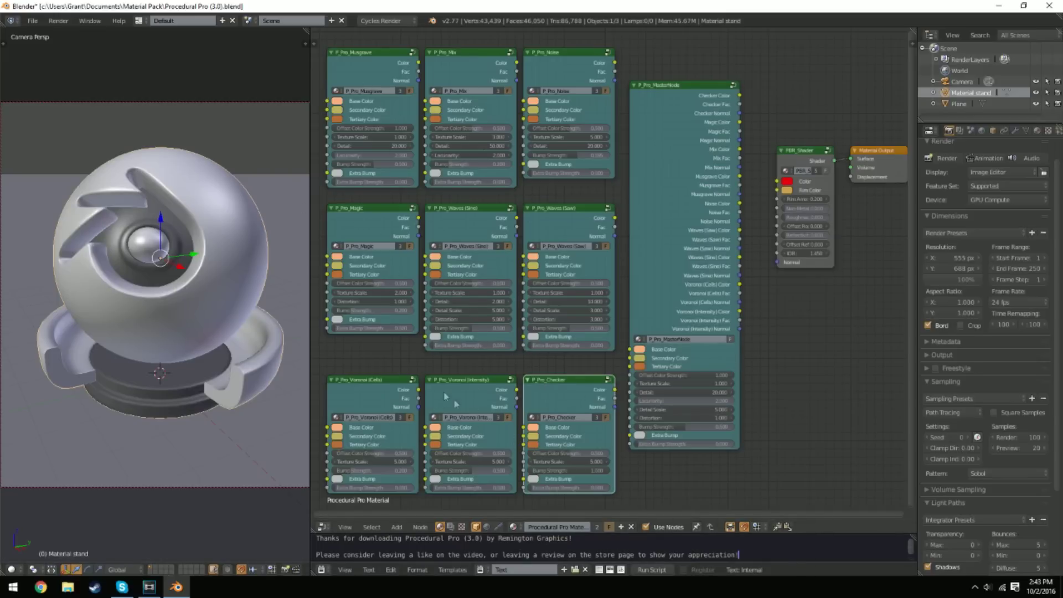
left_click(690, 245)
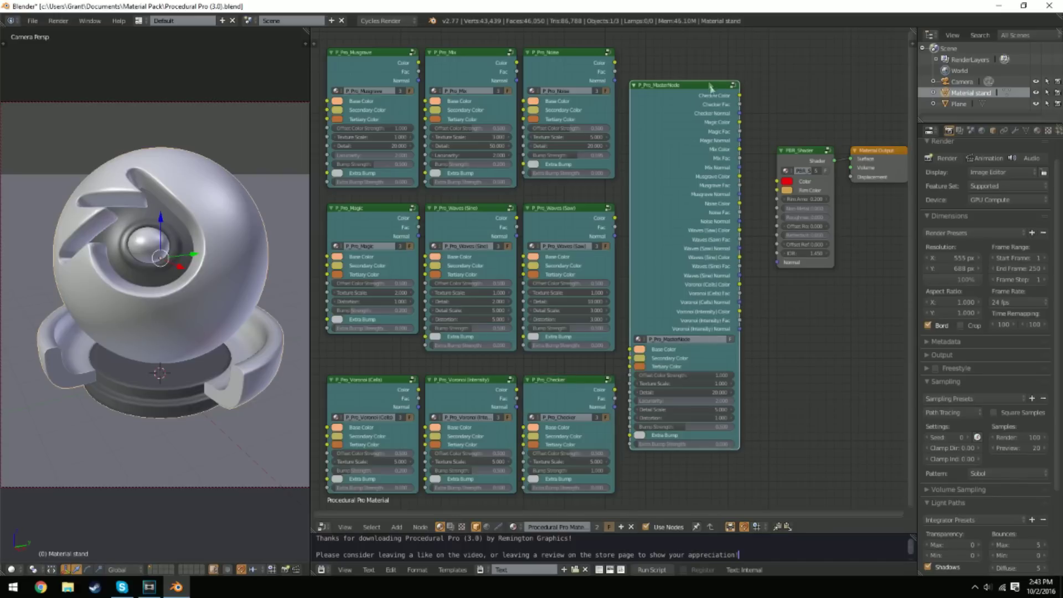
left_click(557, 219)
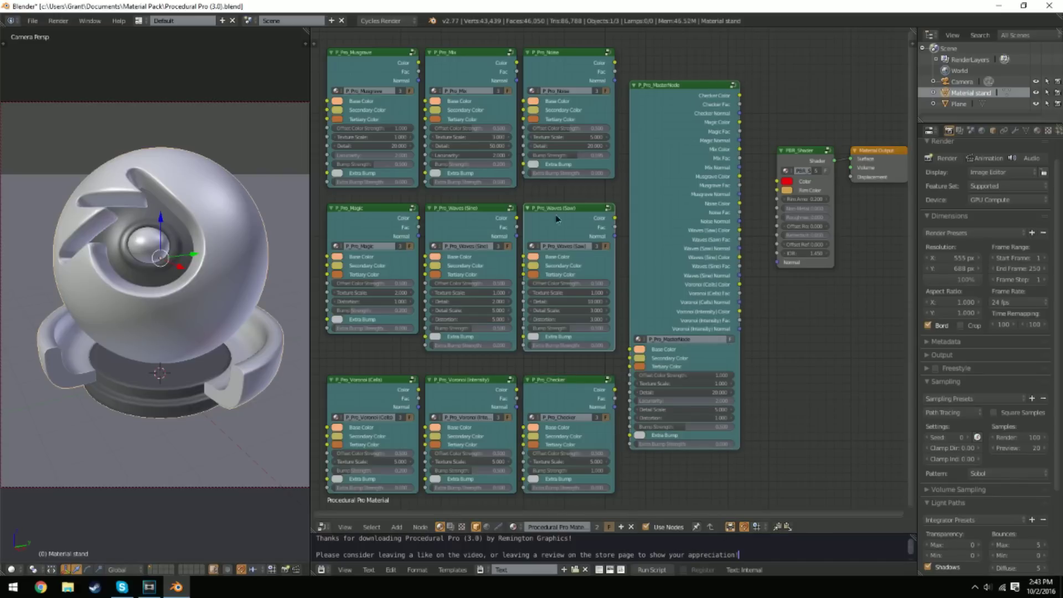
left_click(451, 222)
left_click(363, 225)
left_click(373, 81)
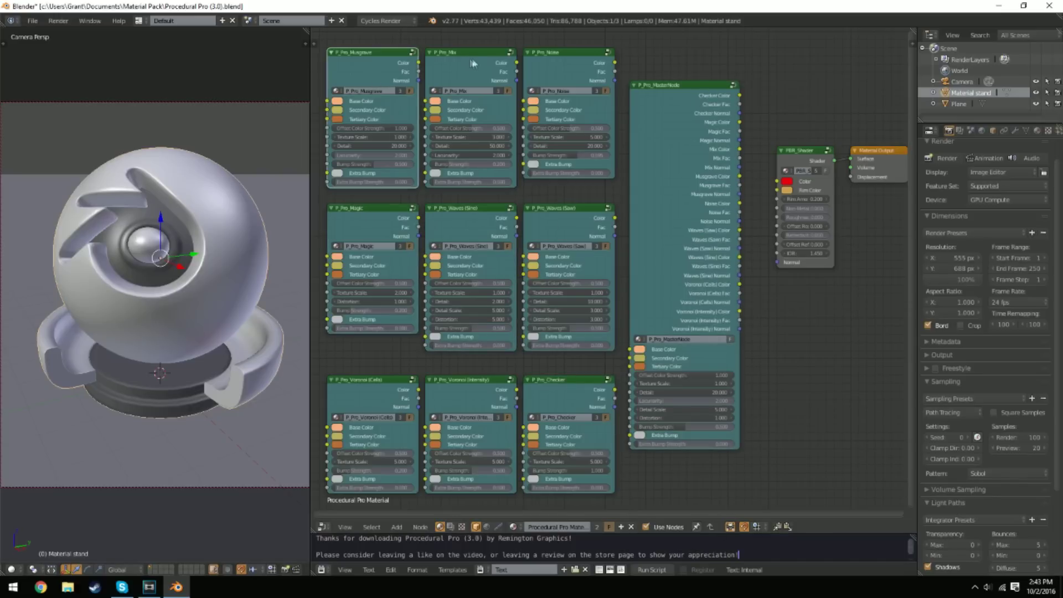
left_click(475, 64)
left_click(570, 79)
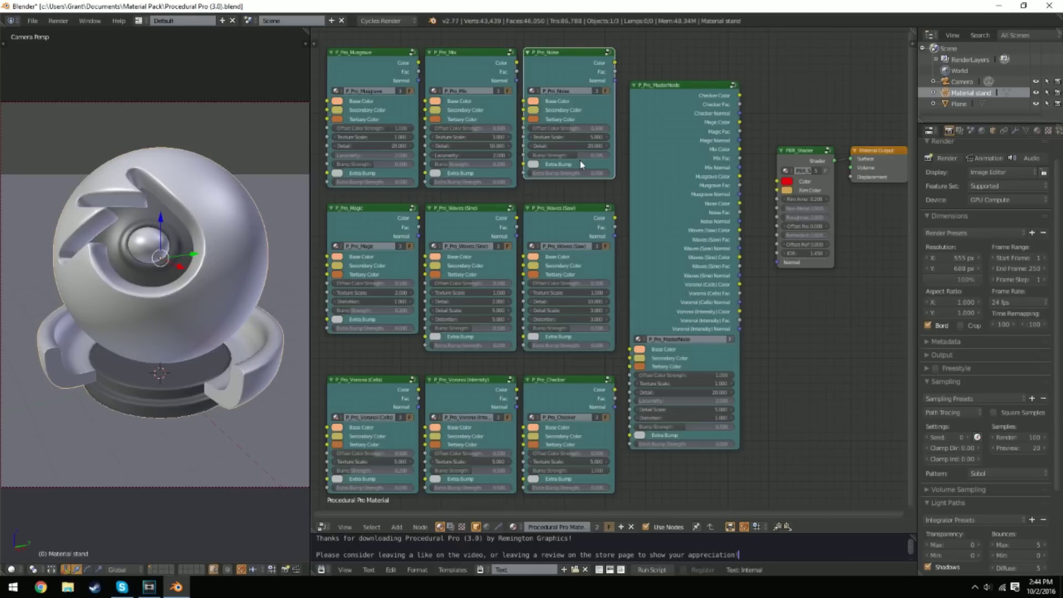
- Try linking the P_Pro_Musgrave Color and Normal outputs to the matching PBR_Shader inputs, and cut both links
left_click(395, 73)
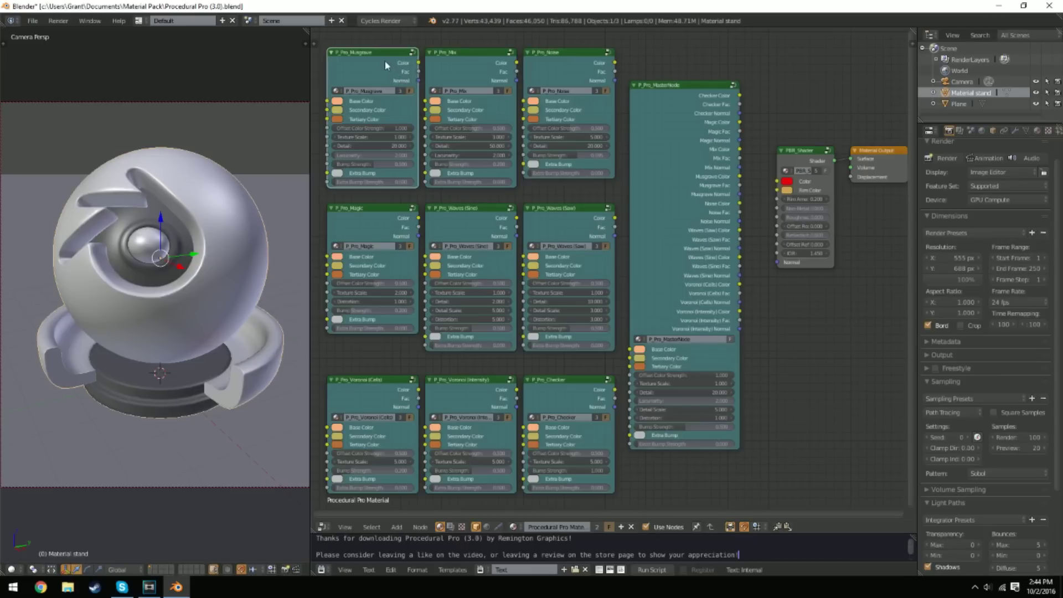
left_click_drag(418, 63, 779, 181)
left_click_drag(419, 81, 778, 262)
left_click(679, 101)
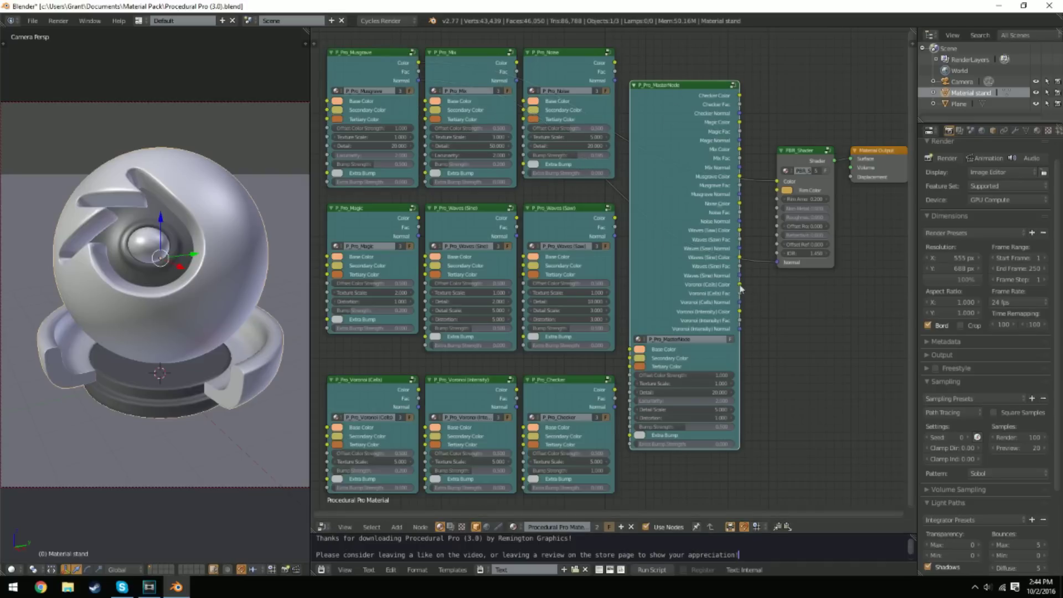
right_click_drag(764, 150, 768, 269, "ctrl")
- Widen the PBR_Shader node slightly and shift it closer to the master node
left_click(404, 71)
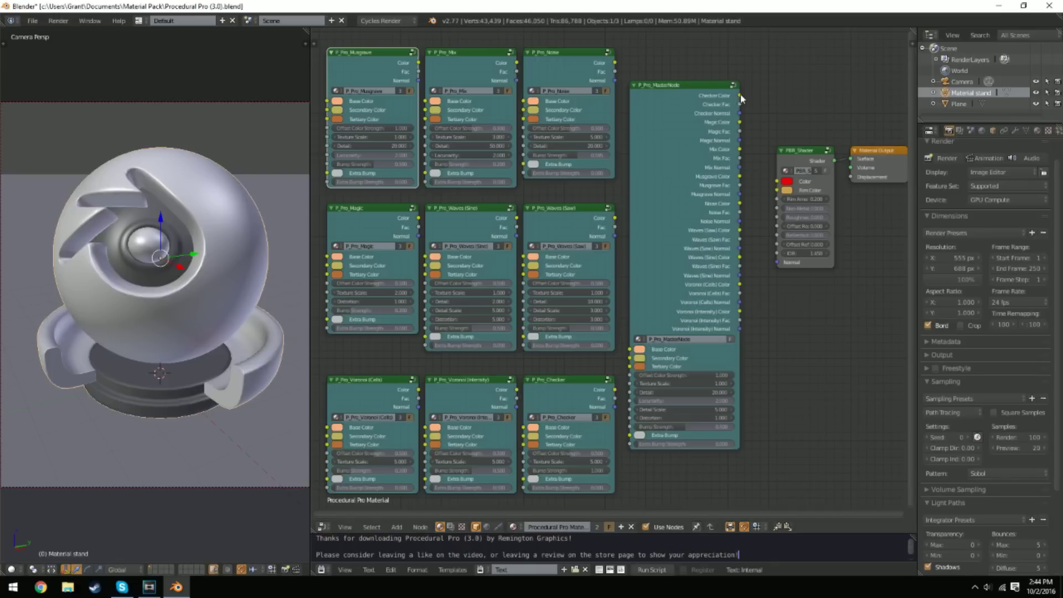
left_click_drag(740, 95, 788, 128)
left_click(823, 164)
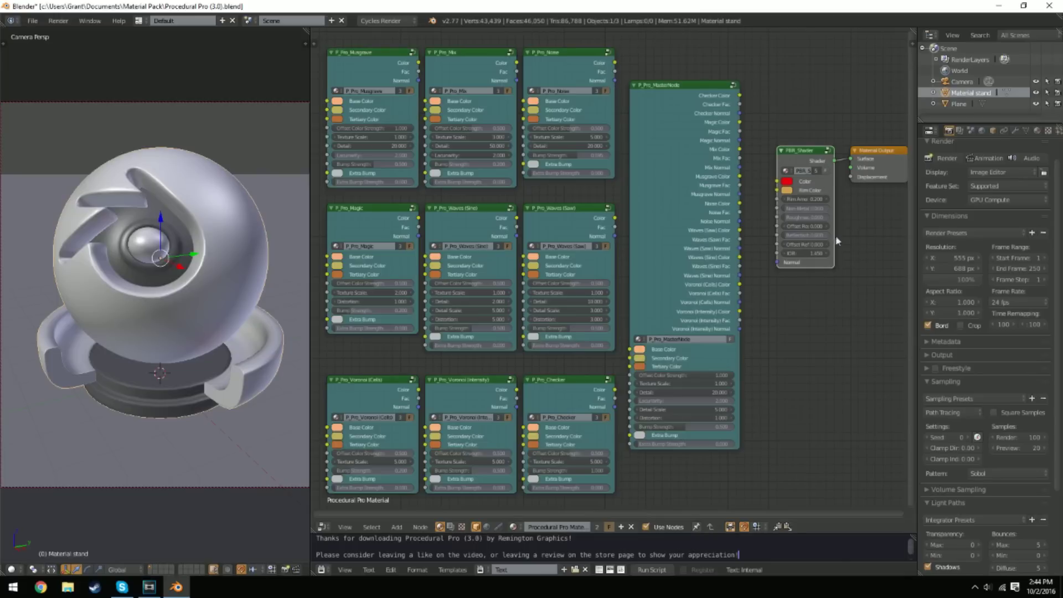
left_click_drag(832, 239, 845, 238)
left_click_drag(821, 164, 804, 161)
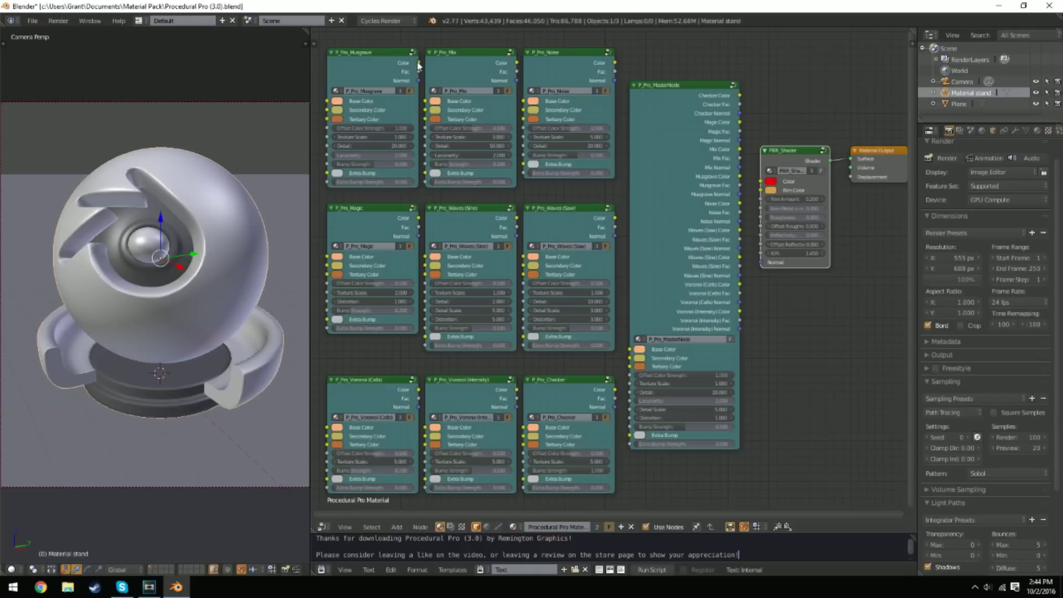
- Wire P_Pro_Musgrave's Color and Normal into the repositioned PBR_Shader node once more, and remove the connections
left_click_drag(418, 63, 760, 181)
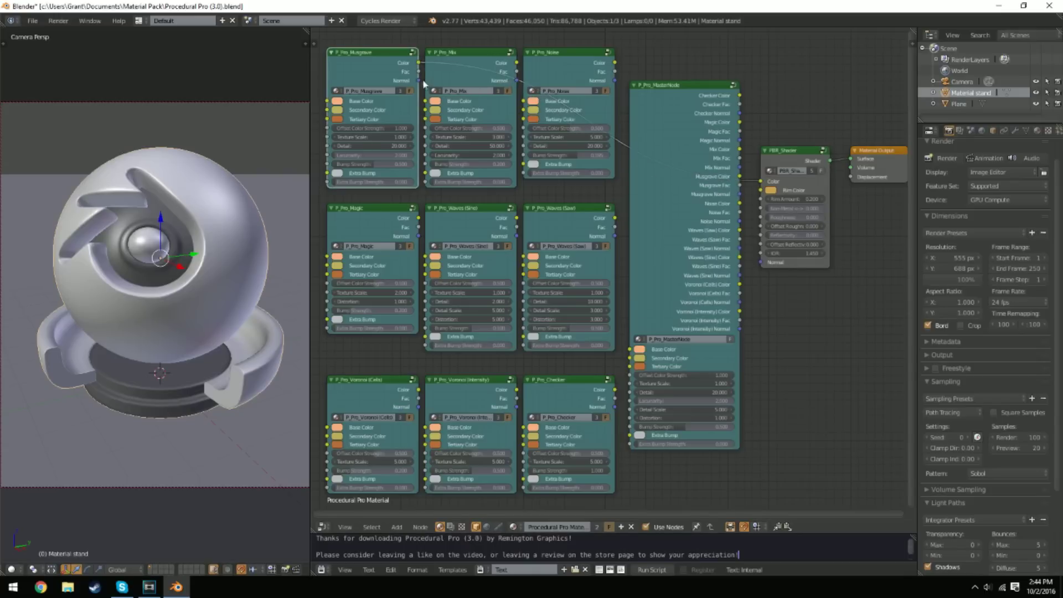
left_click_drag(419, 80, 762, 262)
left_click_drag(743, 178, 763, 357, "ctrl")
left_click_drag(749, 166, 765, 308, "ctrl")
right_click_drag(767, 306, 766, 309, "ctrl")
- Go through the Mix, Noise, Voronoi, Magic, Waves and Checker texture nodes one by one
left_click(450, 75)
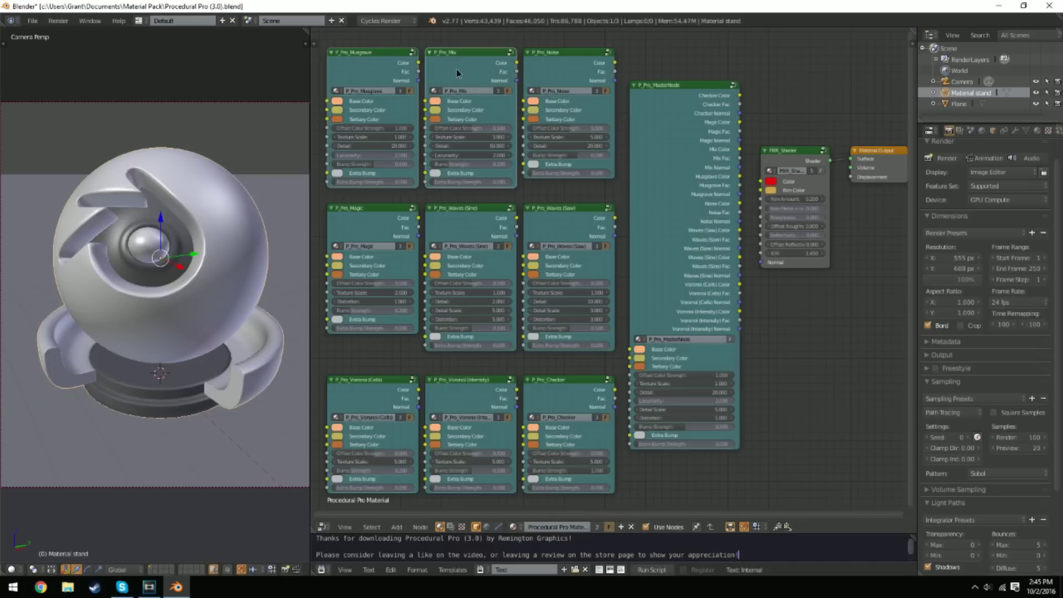
left_click(557, 74)
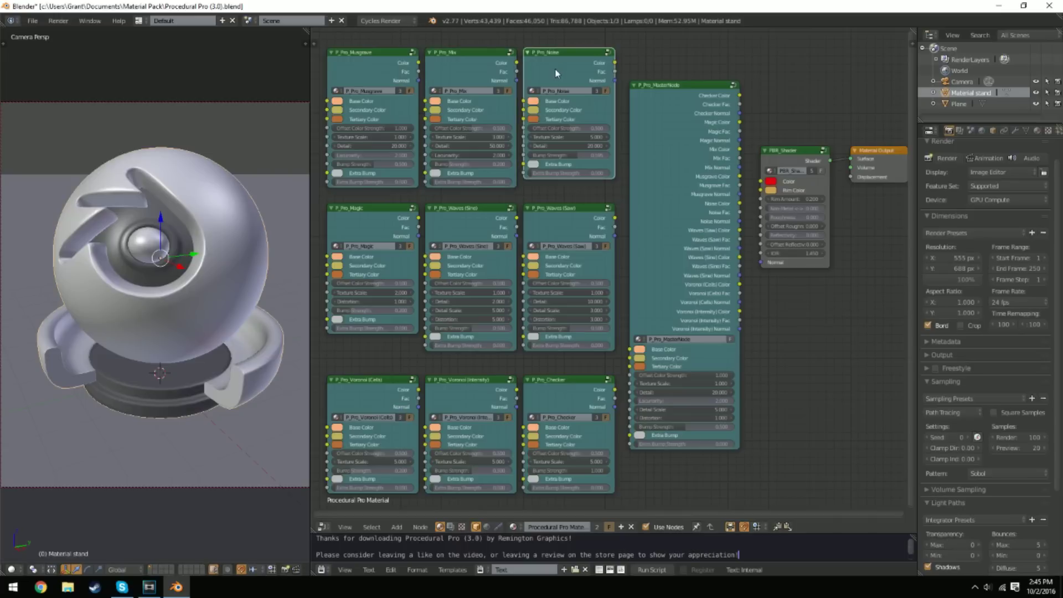
left_click(375, 409)
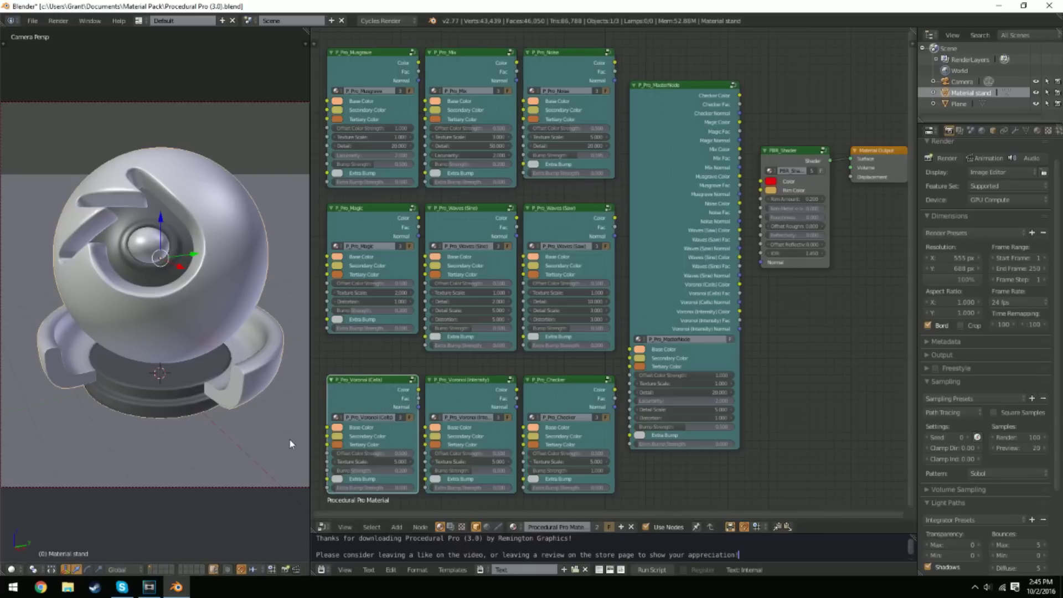
left_click(367, 220)
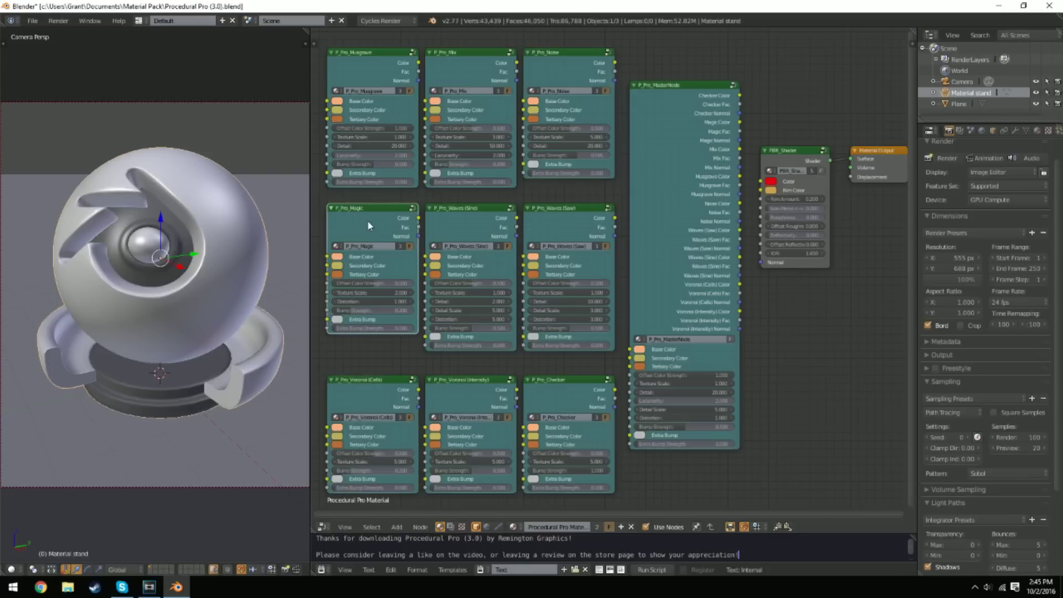
left_click(473, 226)
left_click(570, 231)
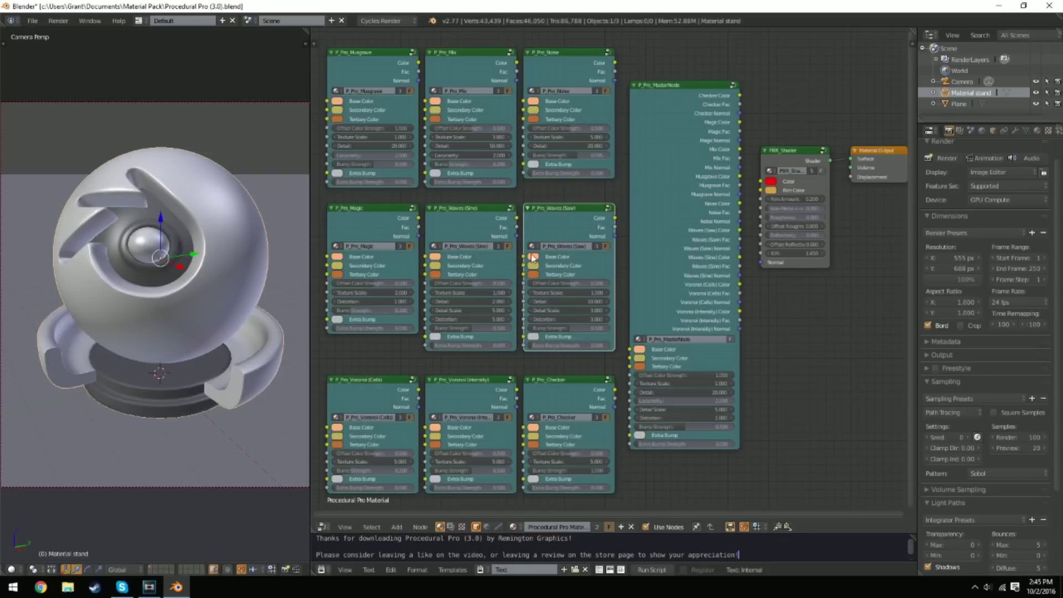
left_click(470, 395)
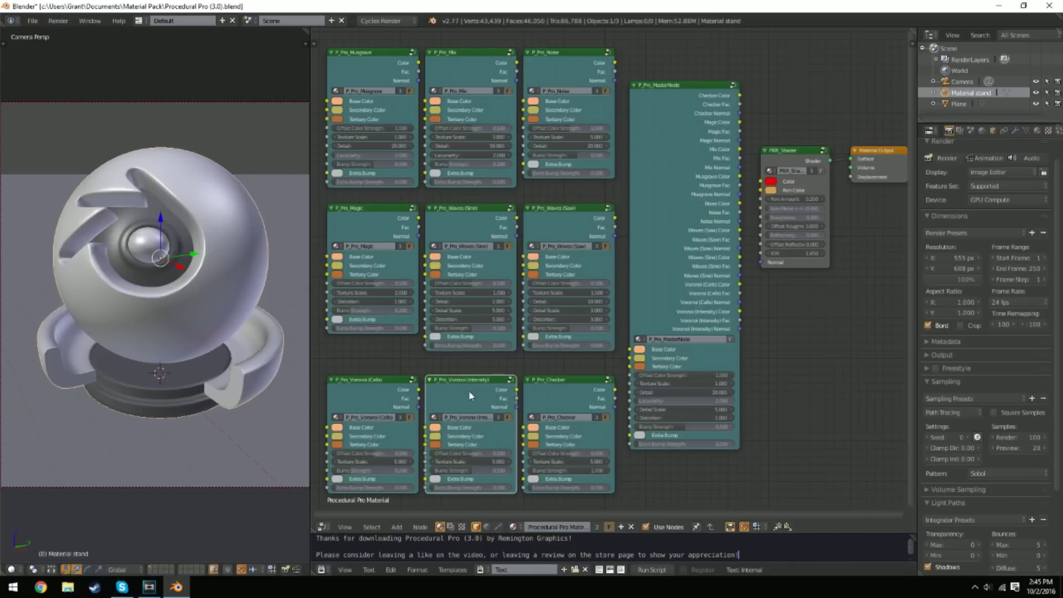
left_click(541, 403)
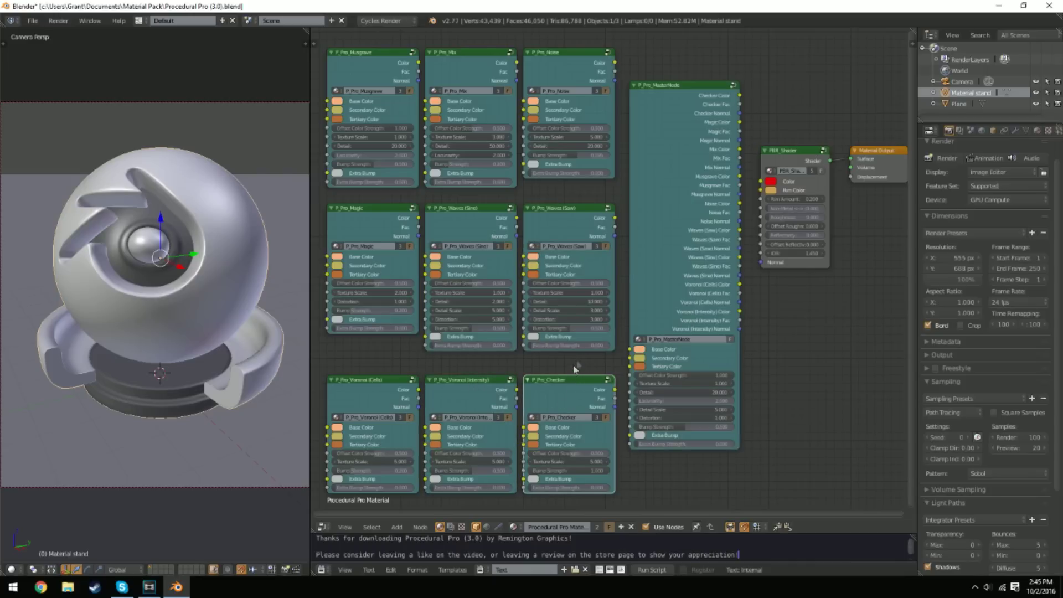
- Compare the outputs of the Checker, Musgrave and master nodes with the inputs of the PBR_Shader node
scroll(576, 375, "up", 3)
key("Home")
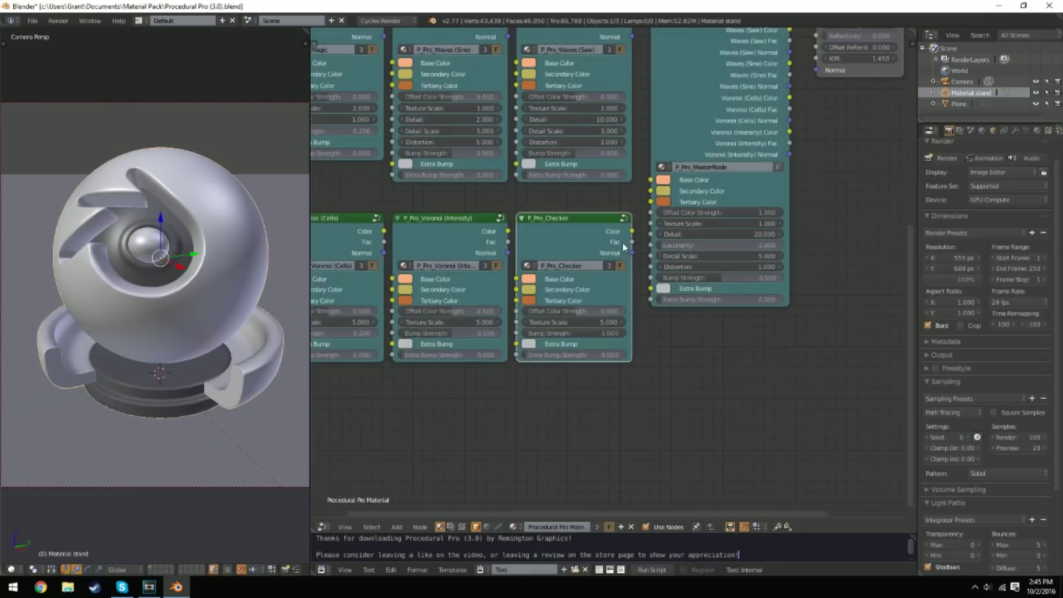
scroll(605, 363, "up", 2)
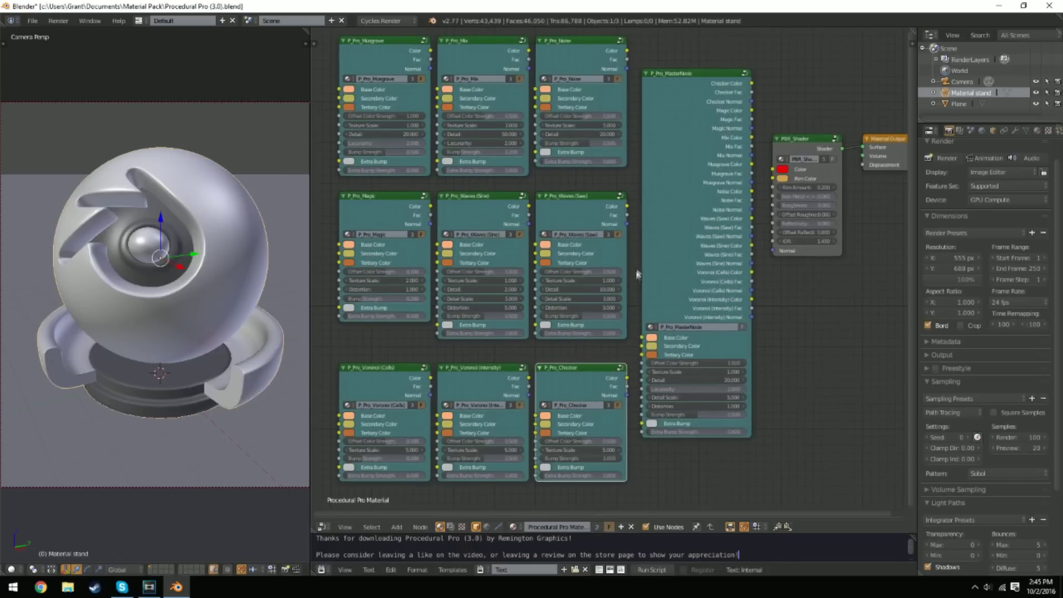
left_click(690, 156)
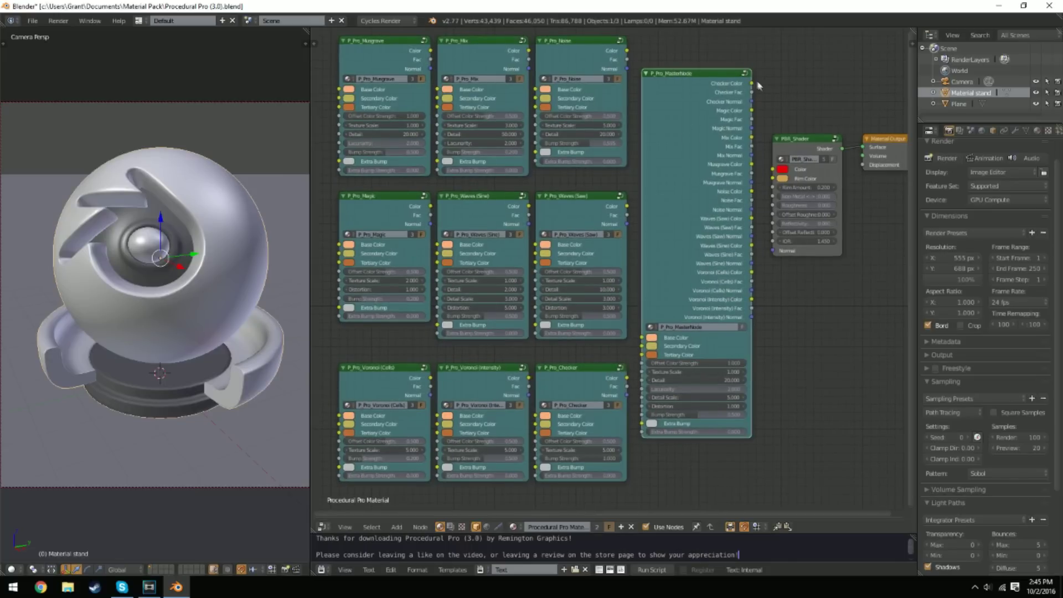
left_click_drag(752, 83, 777, 126)
left_click(406, 65)
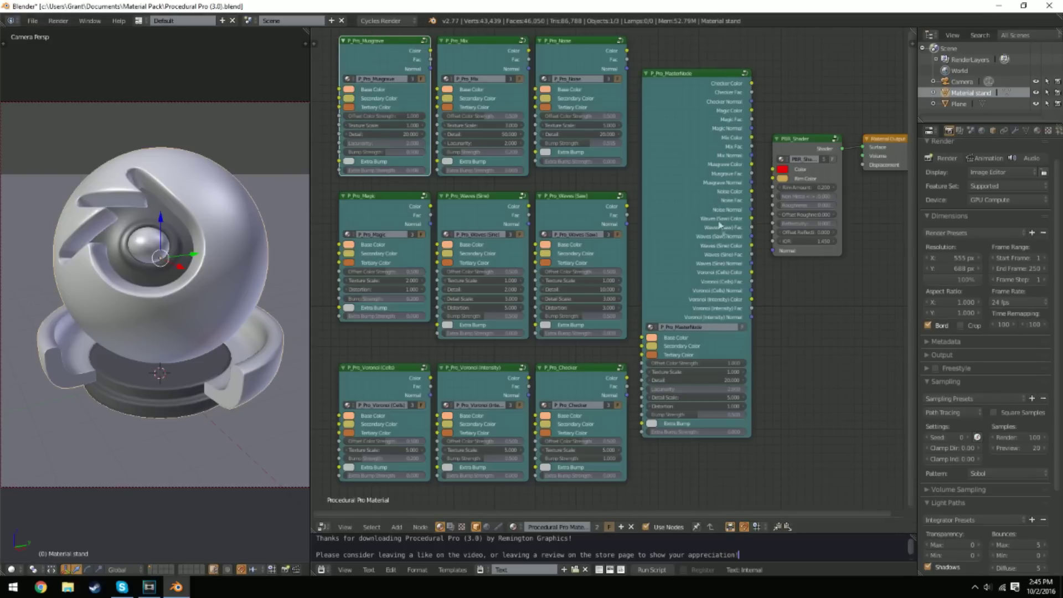
middle_click_drag(720, 224, 654, 191)
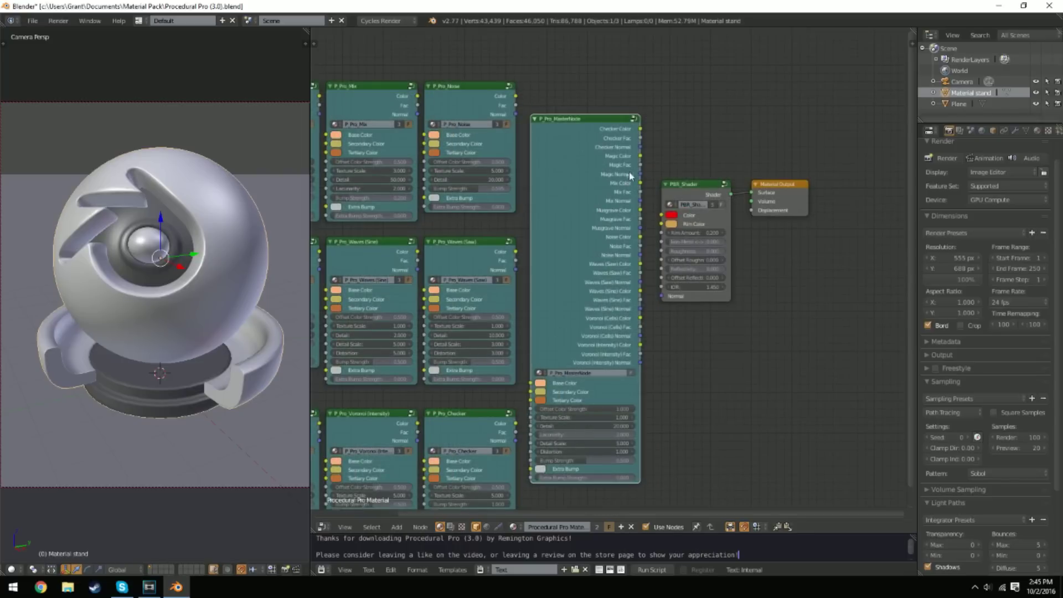
left_click(699, 199)
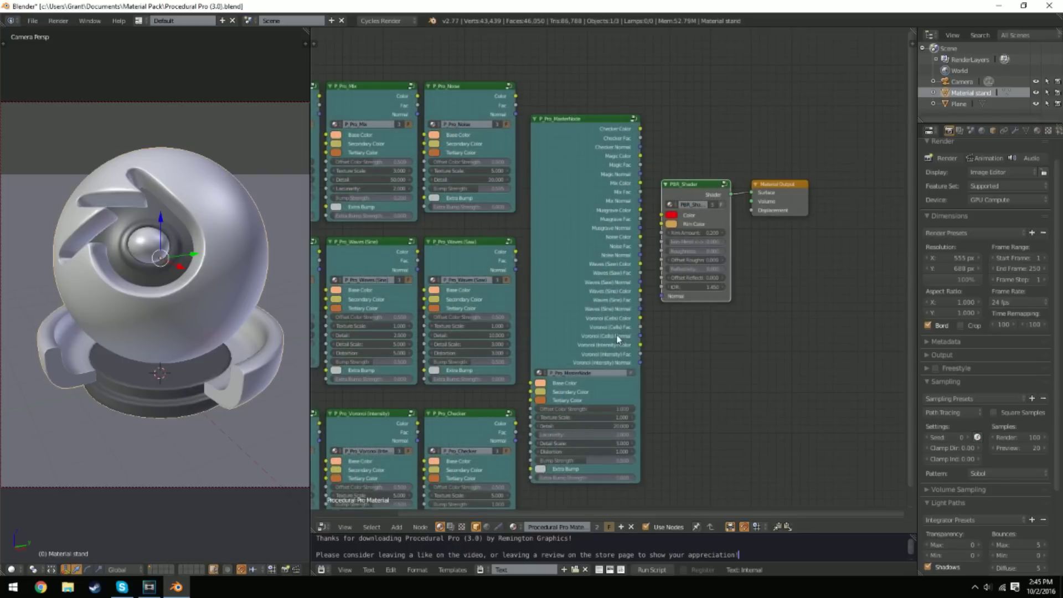
middle_click_drag(618, 339, 746, 304)
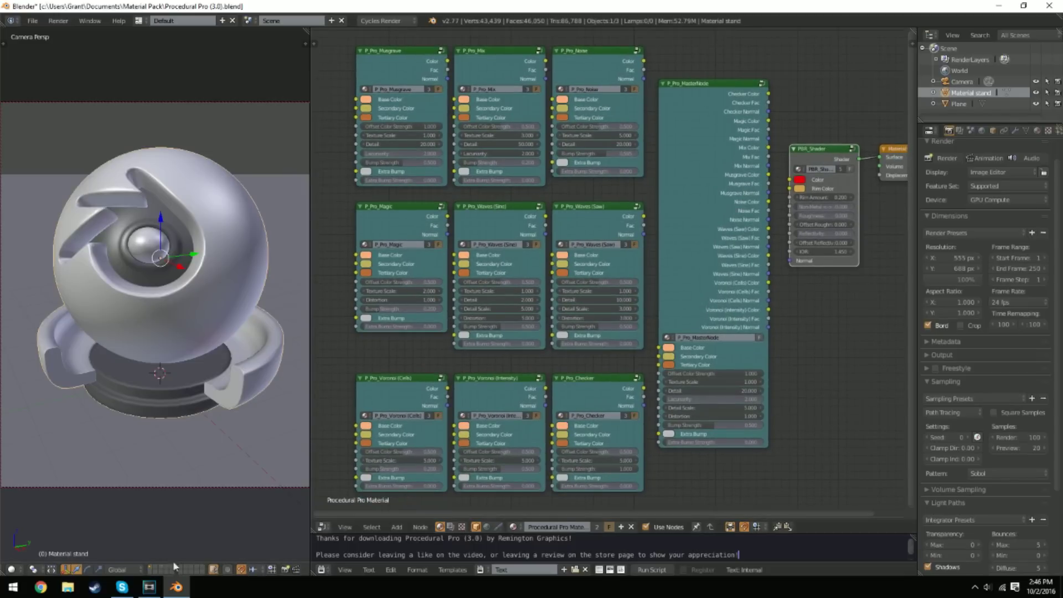
- Set the 3D viewport shading to Rendered
left_click(11, 570)
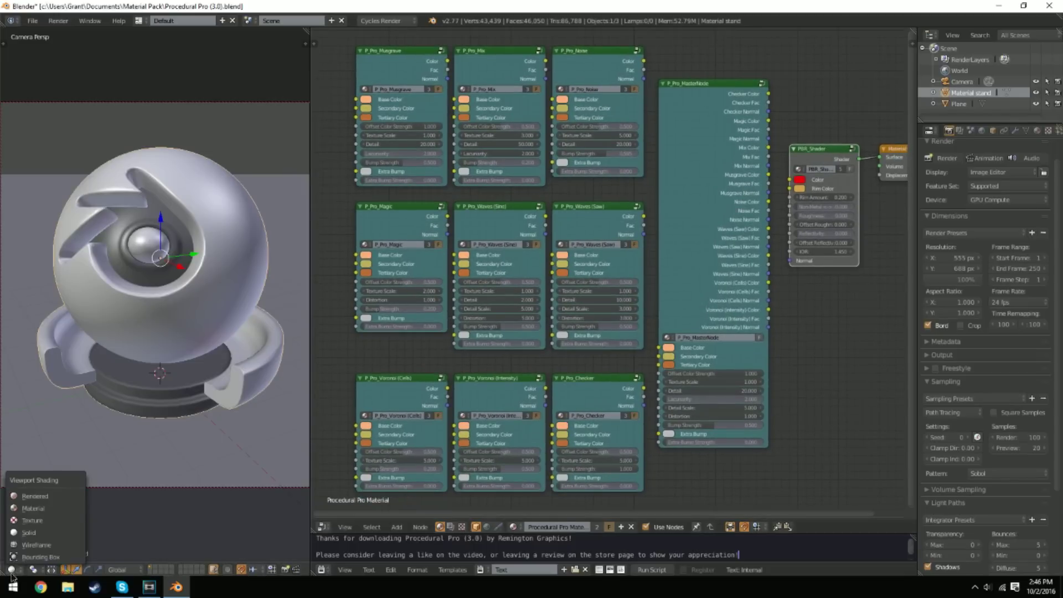
left_click(24, 497)
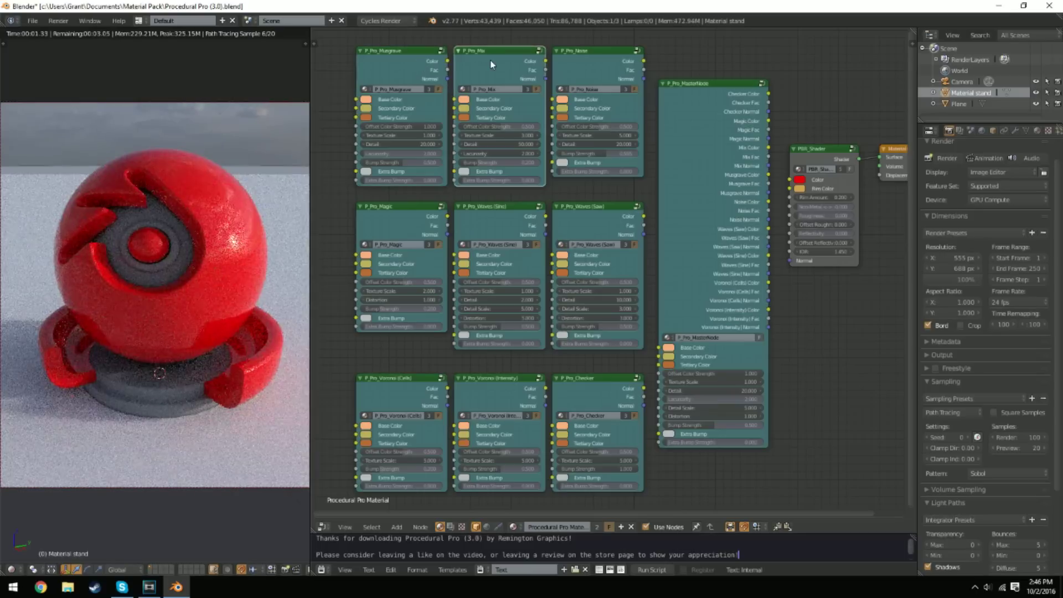
- Connect the P_Pro_Voronoi (Cells) Color and Normal outputs to the Color and Normal inputs of the PBR_Shader node
left_click(594, 63)
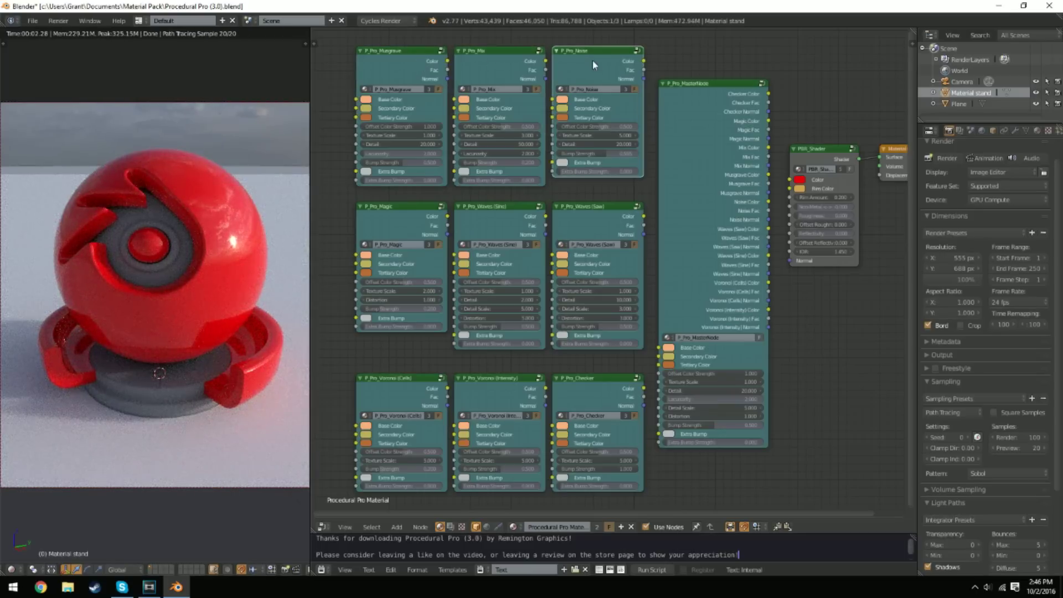
left_click(402, 394)
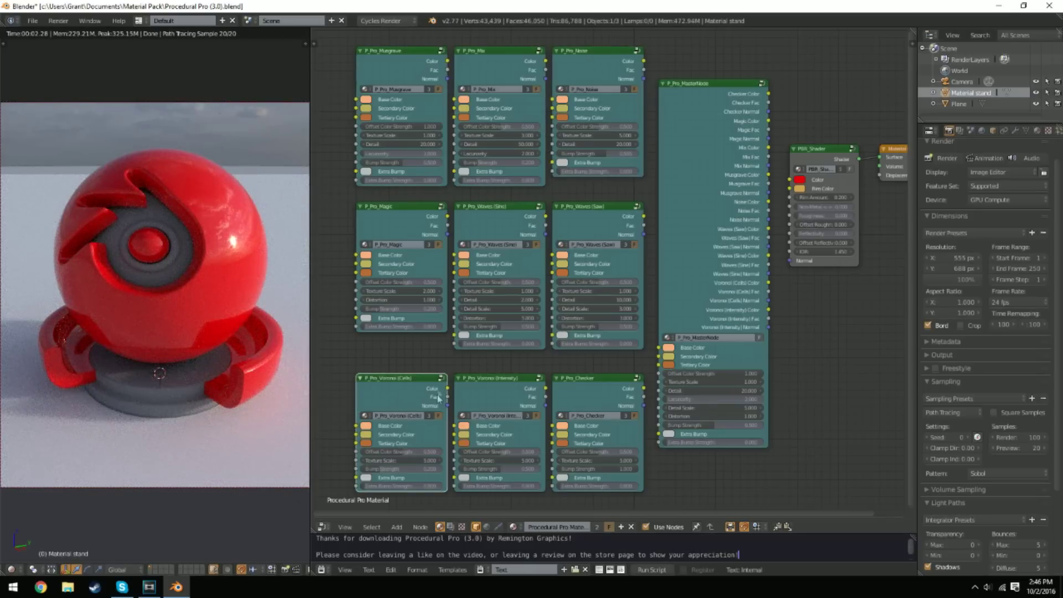
left_click(394, 97)
left_click(486, 70)
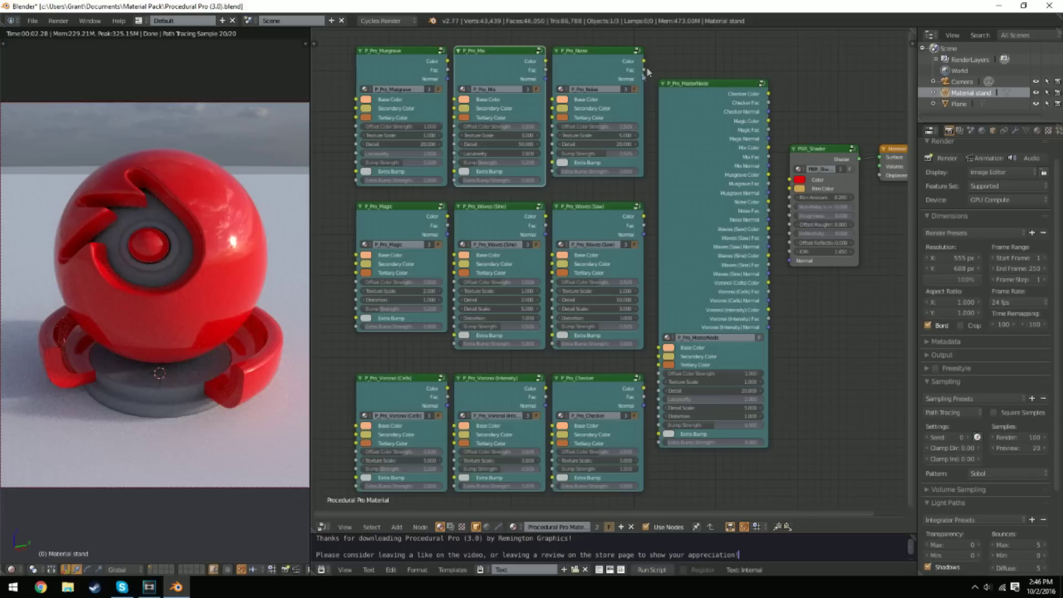
left_click(622, 81)
left_click(388, 397)
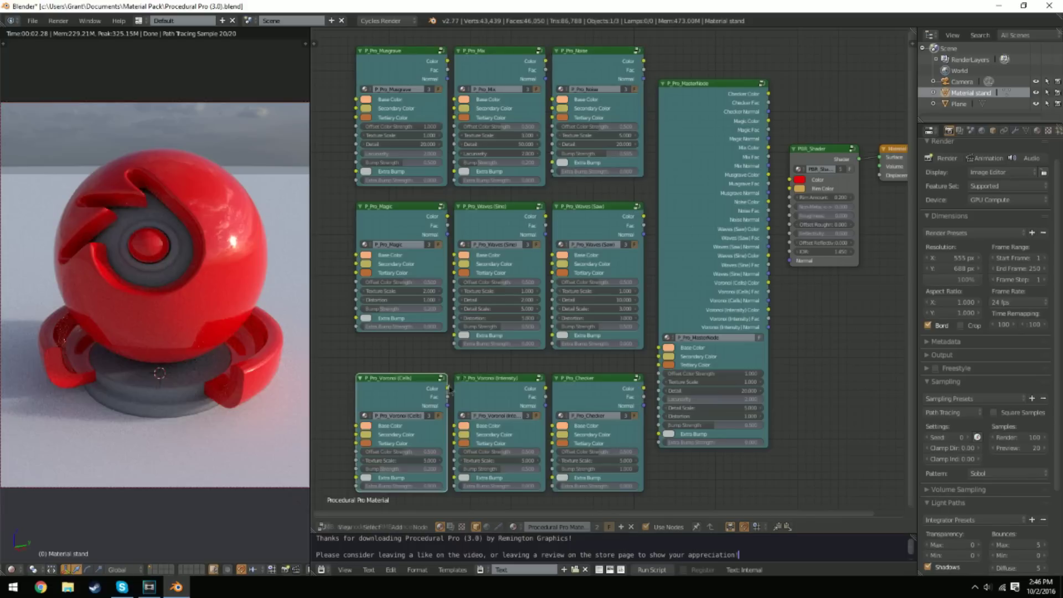
left_click_drag(447, 388, 789, 180)
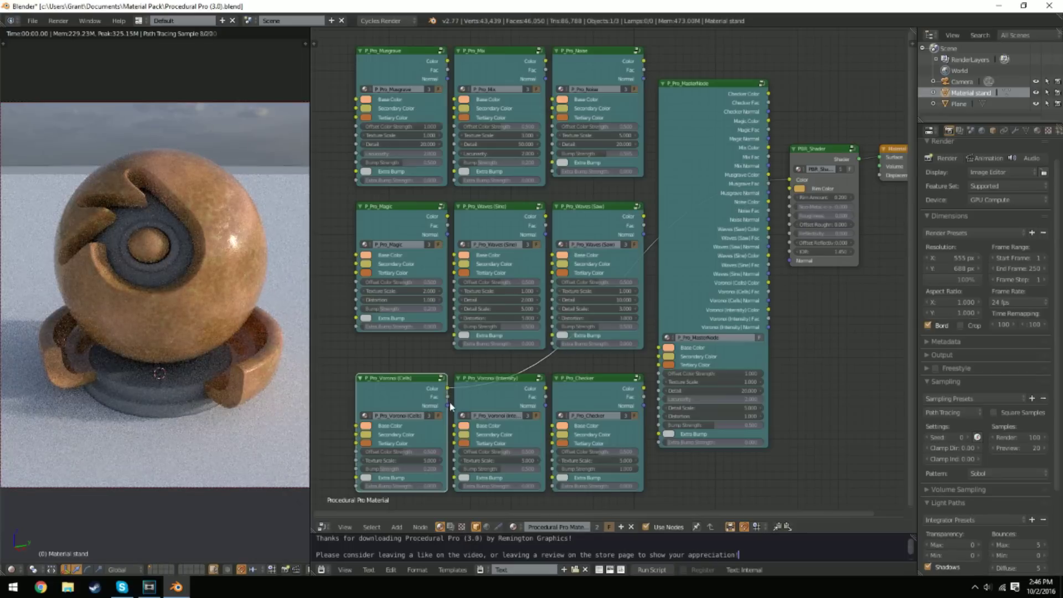
left_click_drag(447, 405, 789, 260)
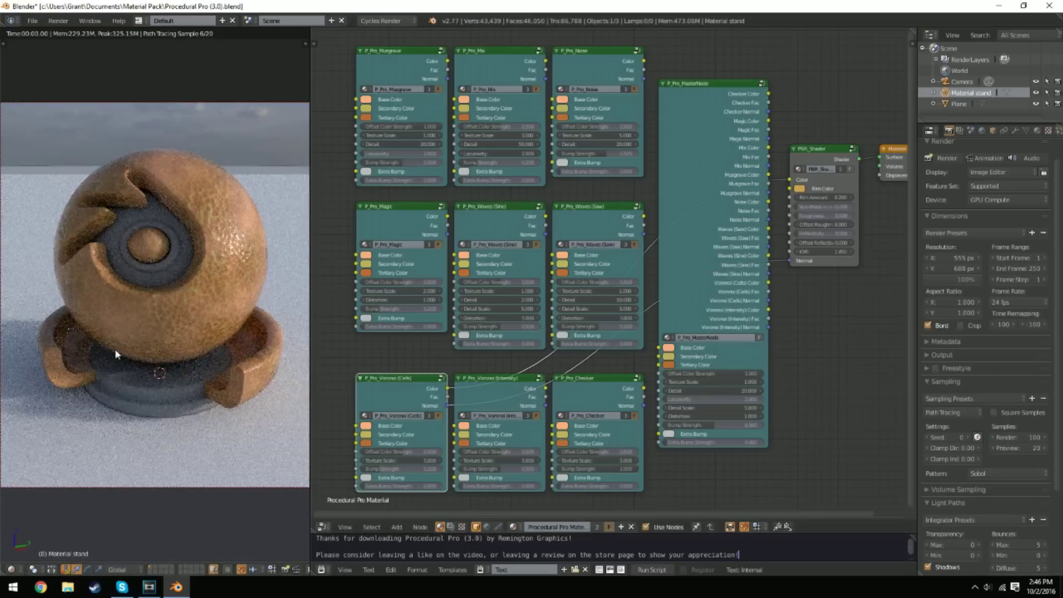
- Inspect the cell texture on the material stand up close, and cut the Color and Normal links into the PBR_Shader node
scroll(191, 393, "up", 5)
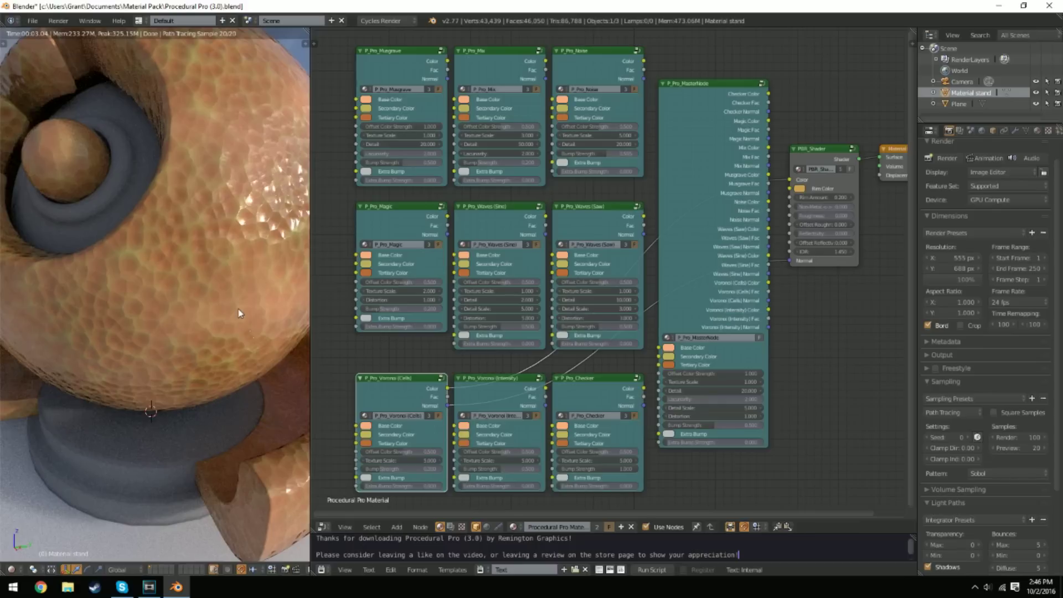
scroll(226, 293, "down", 5)
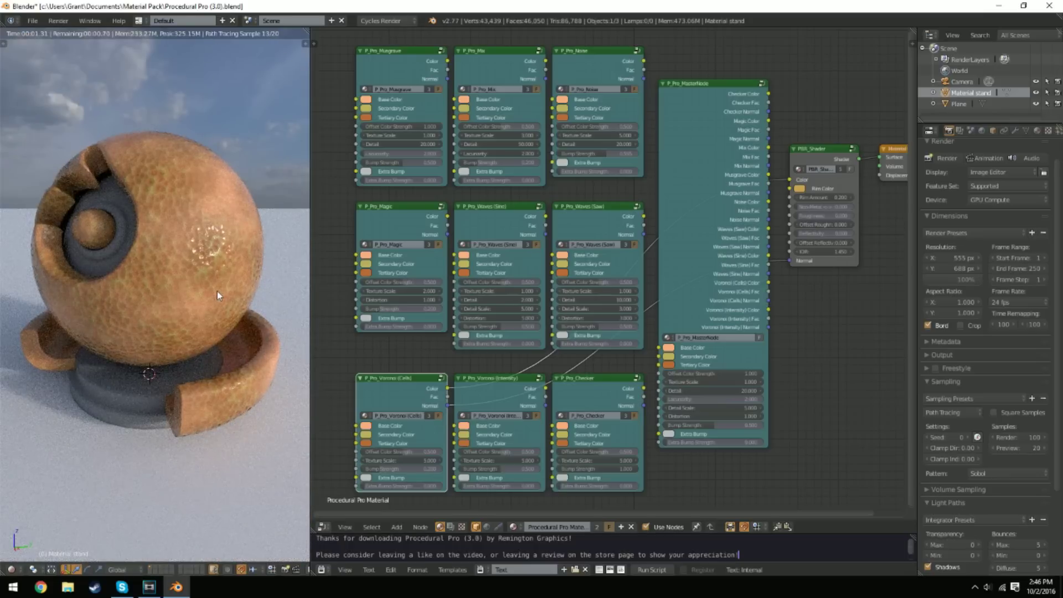
key("KP_0")
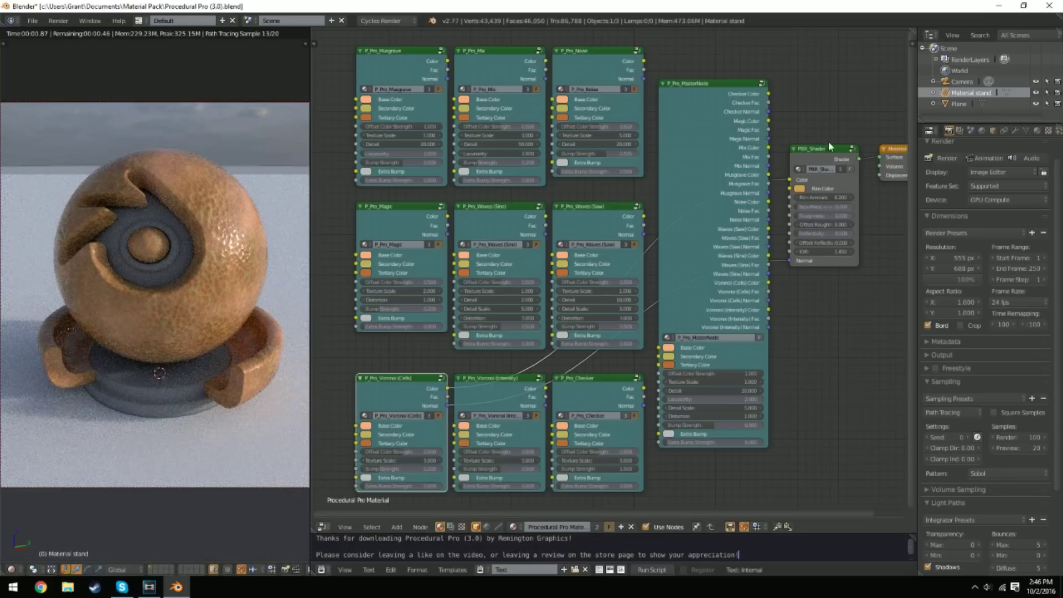
left_click_drag(782, 169, 781, 294, "ctrl")
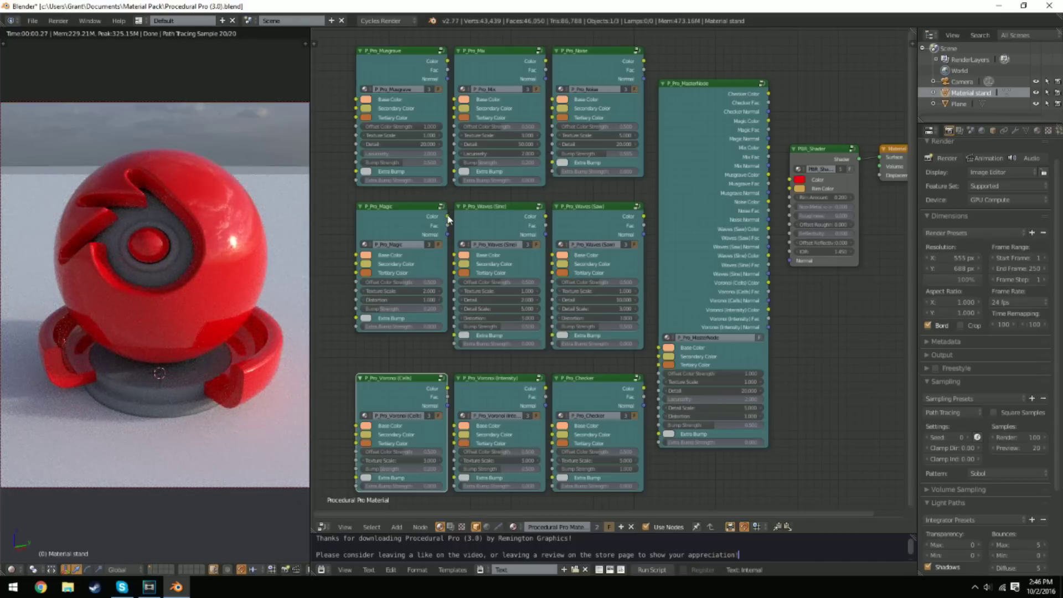
- Connect the P_Pro_Magic Color and Normal outputs to the Color and Normal inputs of the PBR_Shader node
key("g")
left_click(614, 195)
key("ctrl+z")
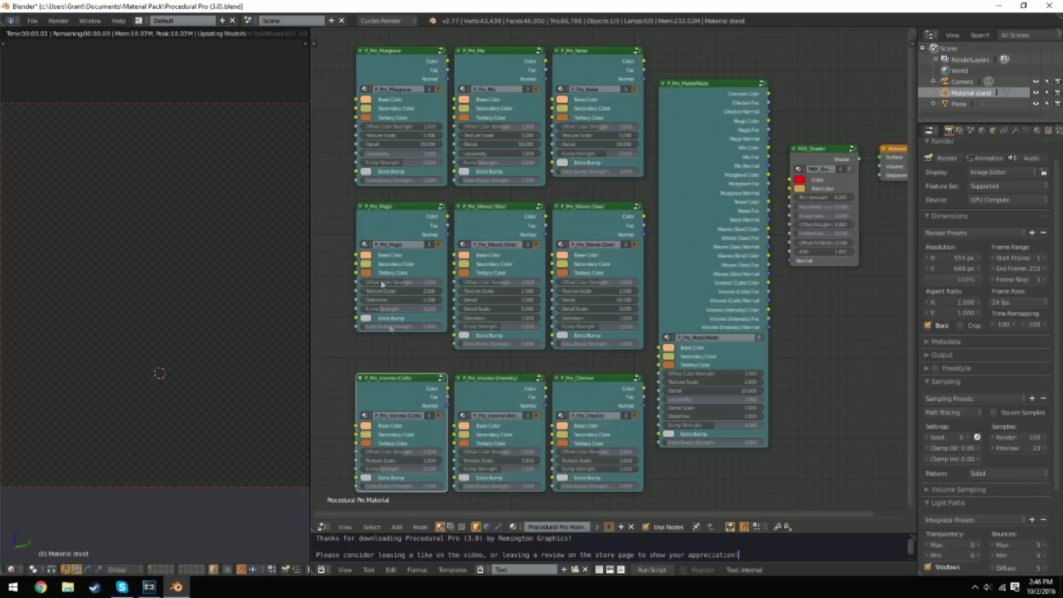
left_click_drag(403, 230, 790, 179)
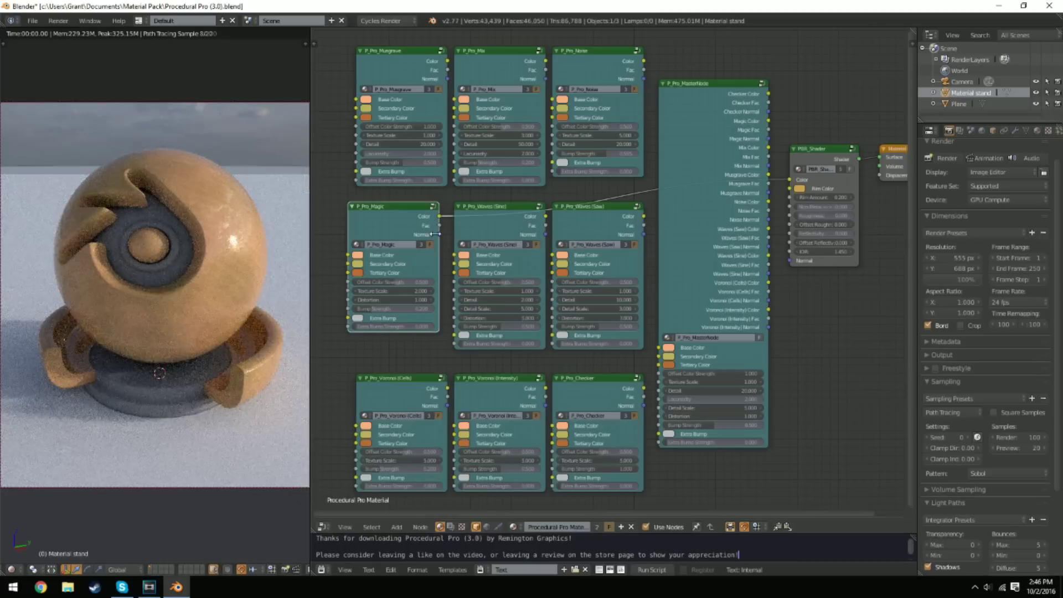
left_click_drag(441, 235, 790, 261)
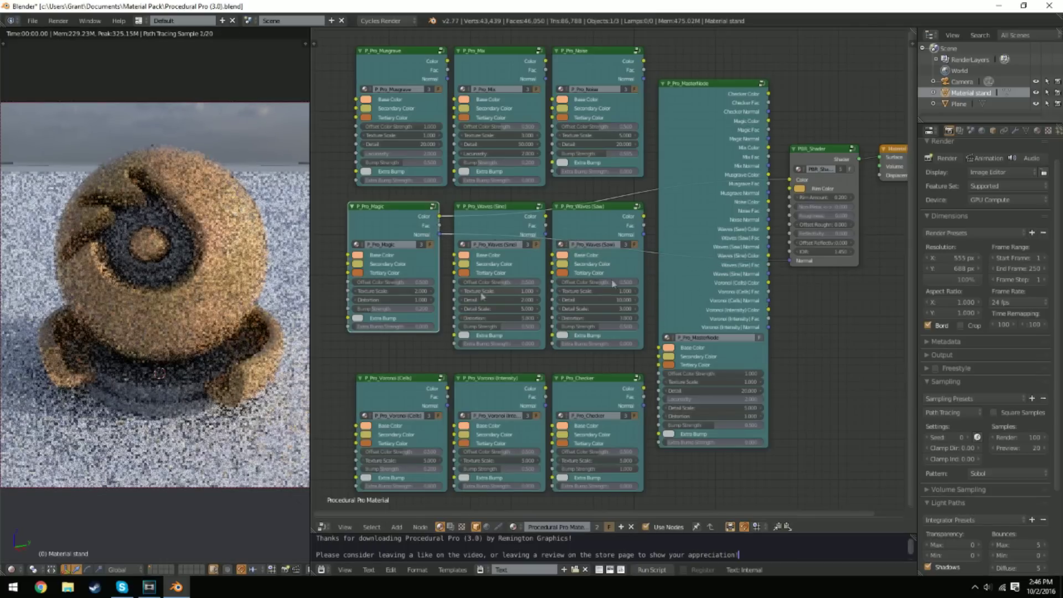
- Inspect the magic texture up close on the material stand and set the P_Pro_Magic node's Distortion to 5
scroll(195, 298, "up", 8)
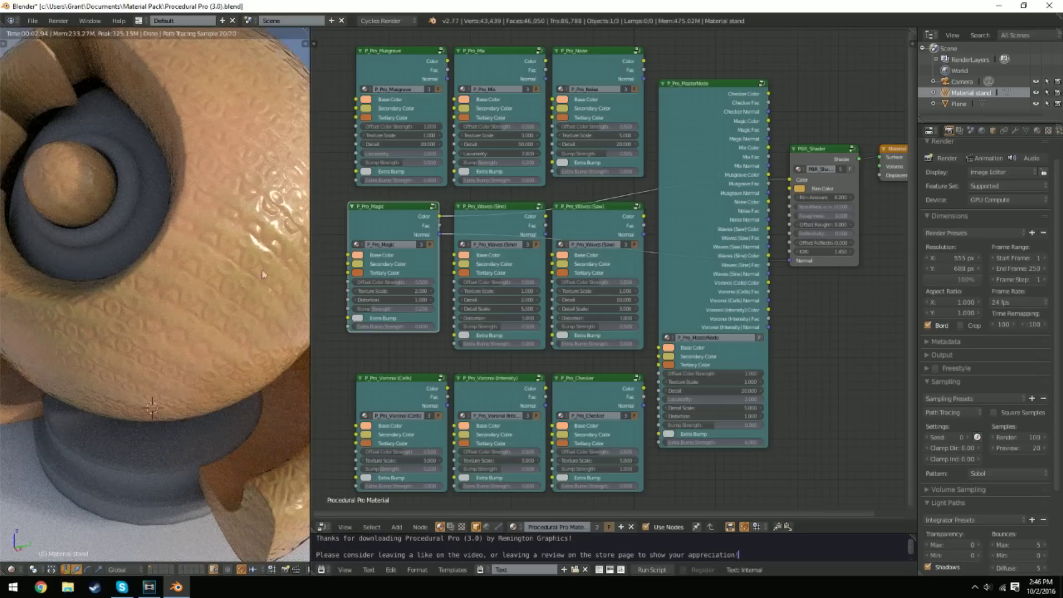
scroll(194, 177, "down", 5)
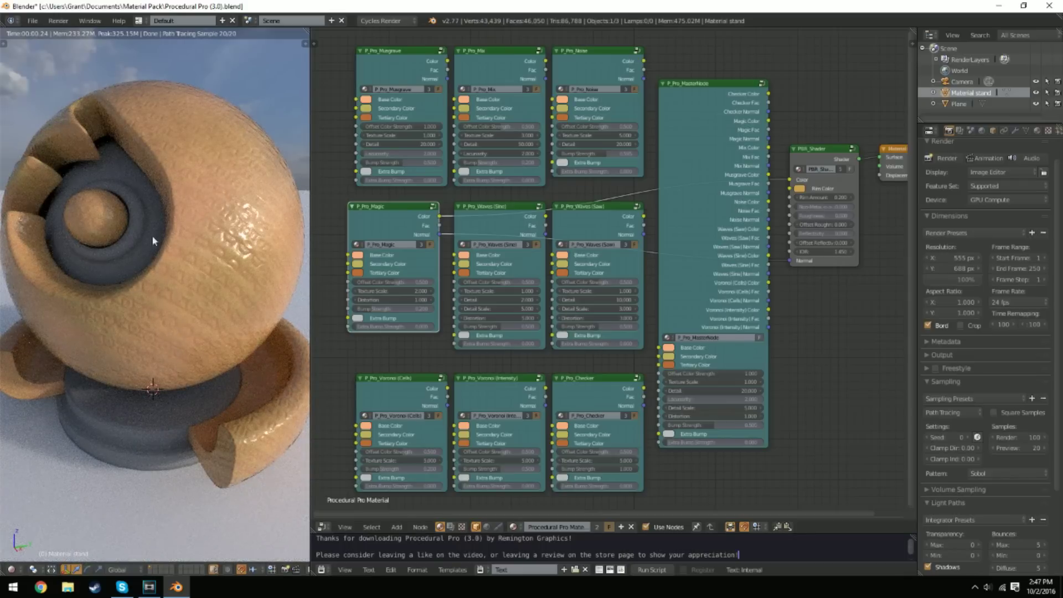
scroll(500, 341, "up", 1)
scroll(500, 341, "up", 2)
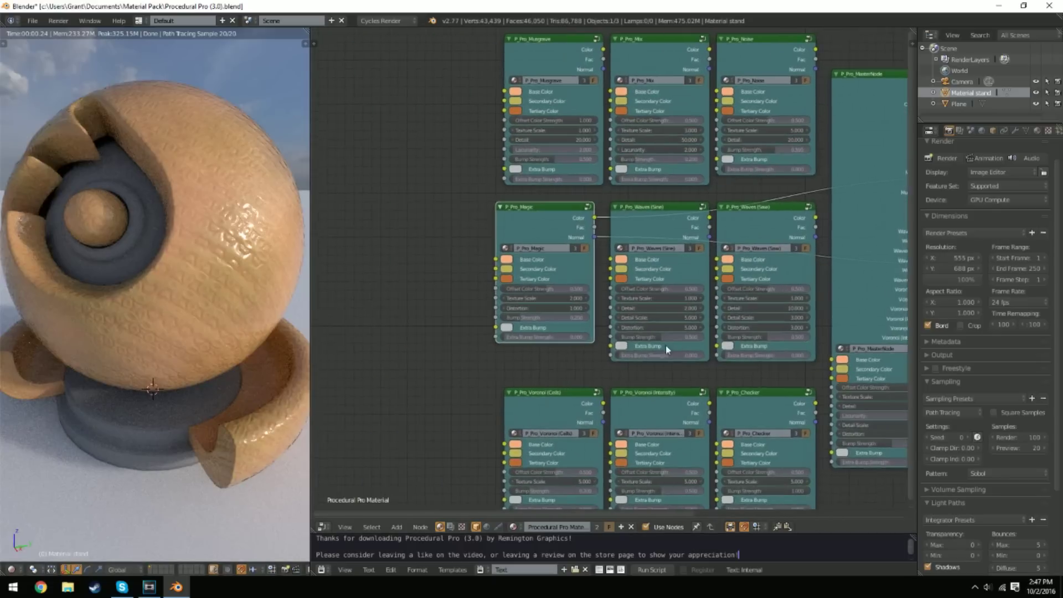
left_click(541, 317)
key("Return")
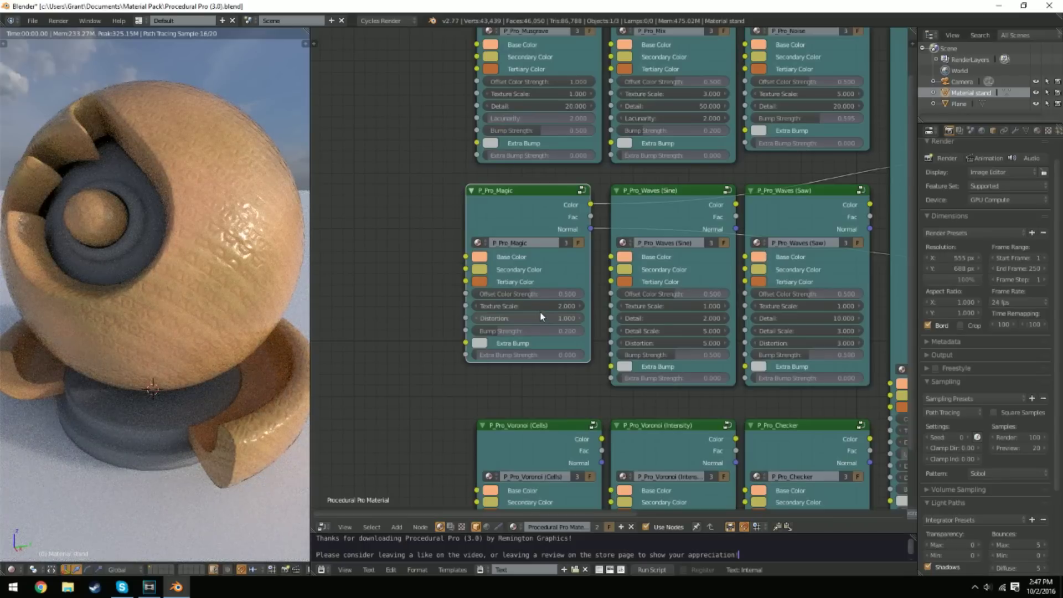
left_click(532, 318)
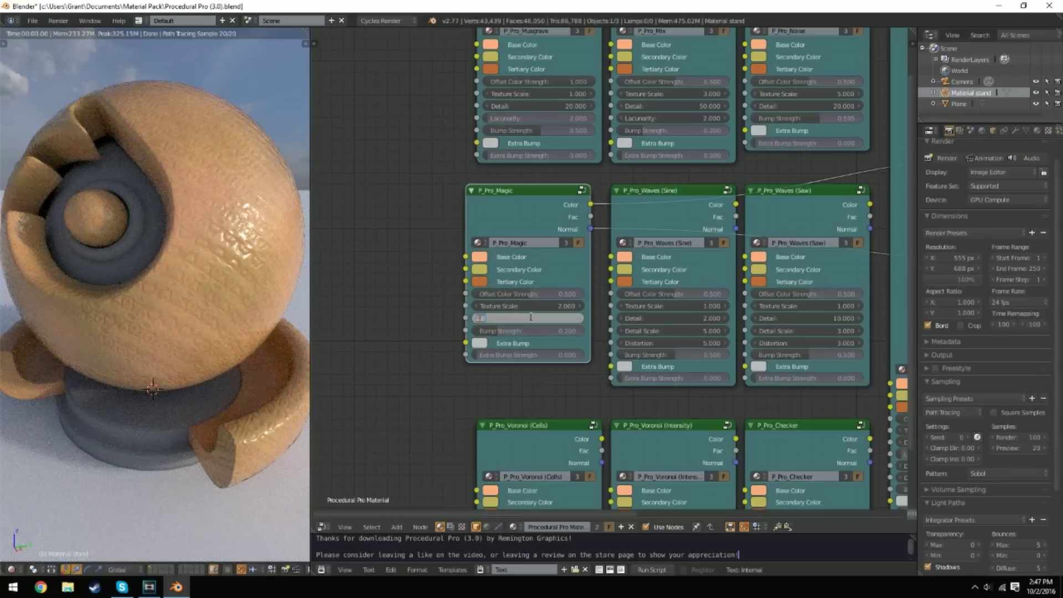
key("Return")
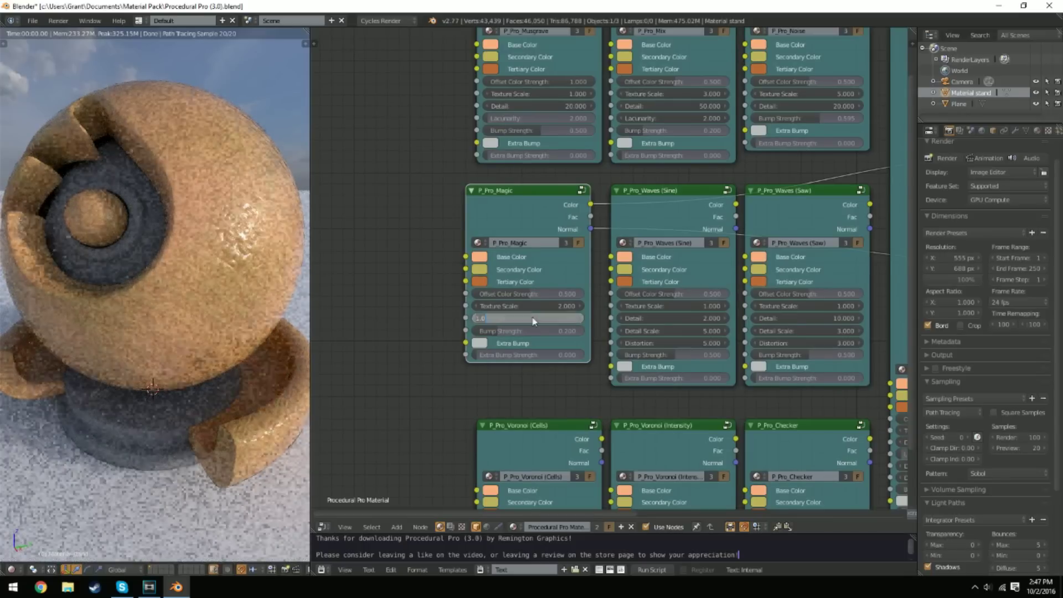
left_click(532, 318)
type("5")
key("Return")
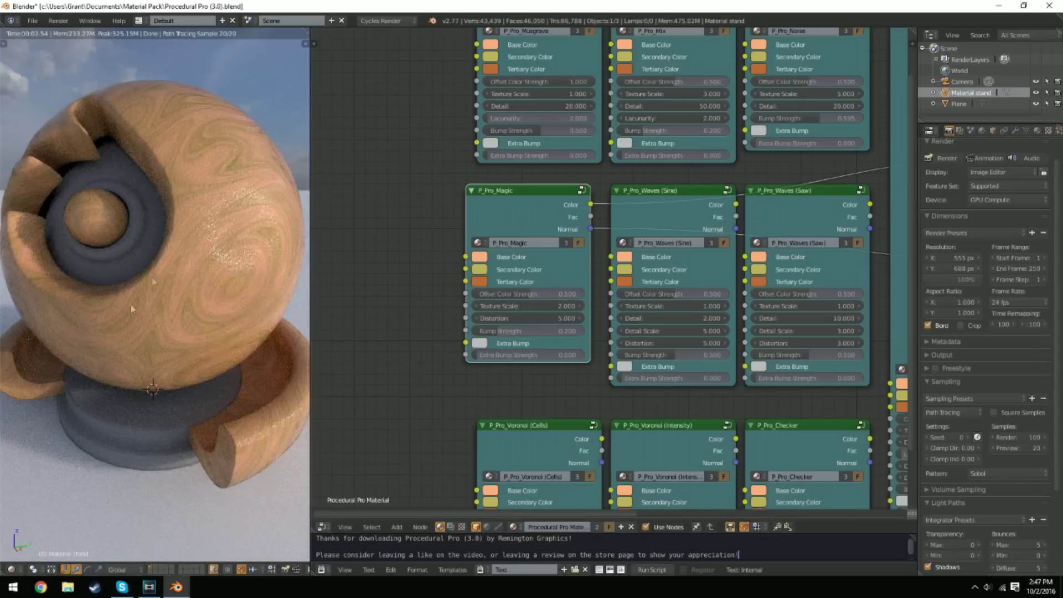
- Set the Distortion of the P_Pro_Magic node back to 1
left_click(546, 318)
type("1")
key("Return")
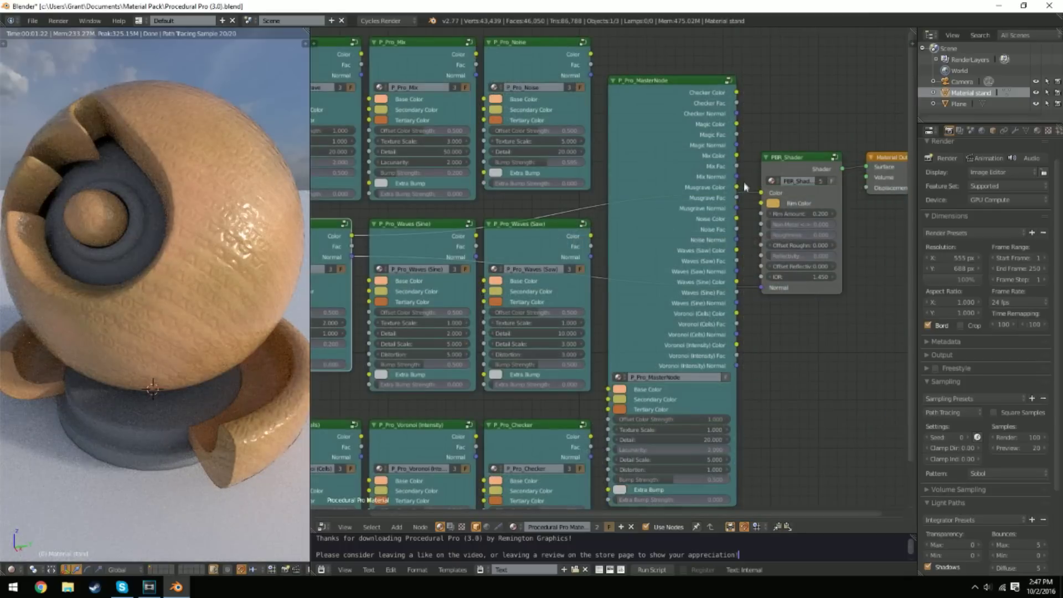
- Cut the P_Pro_Magic links and connect the P_Pro_Waves (Sine) Color and Normal outputs to the matching PBR_Shader inputs
left_click_drag(745, 177, 747, 342, "ctrl")
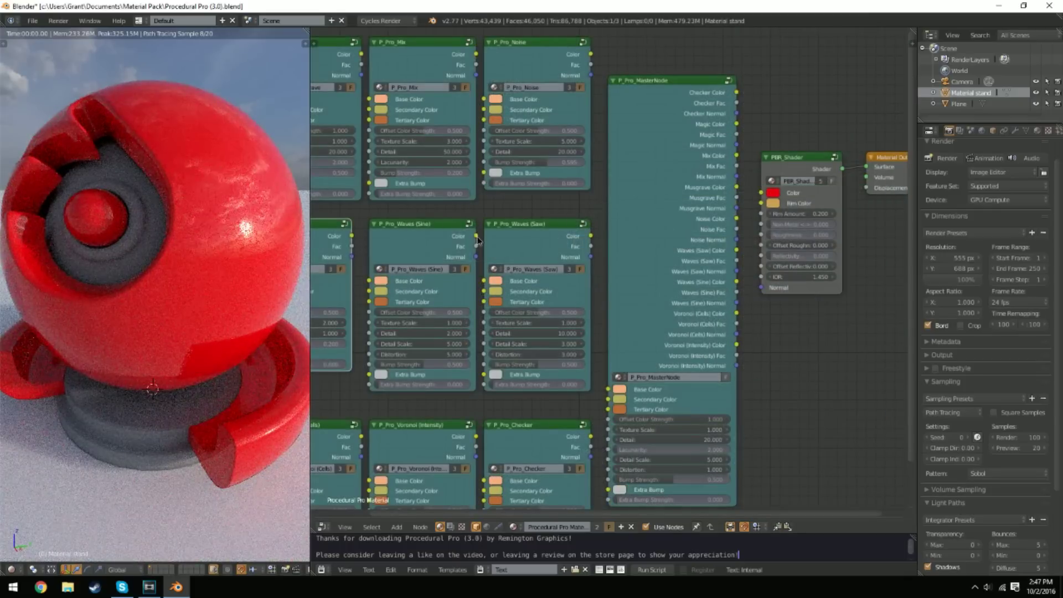
key("g")
left_click_drag(511, 250, 815, 206)
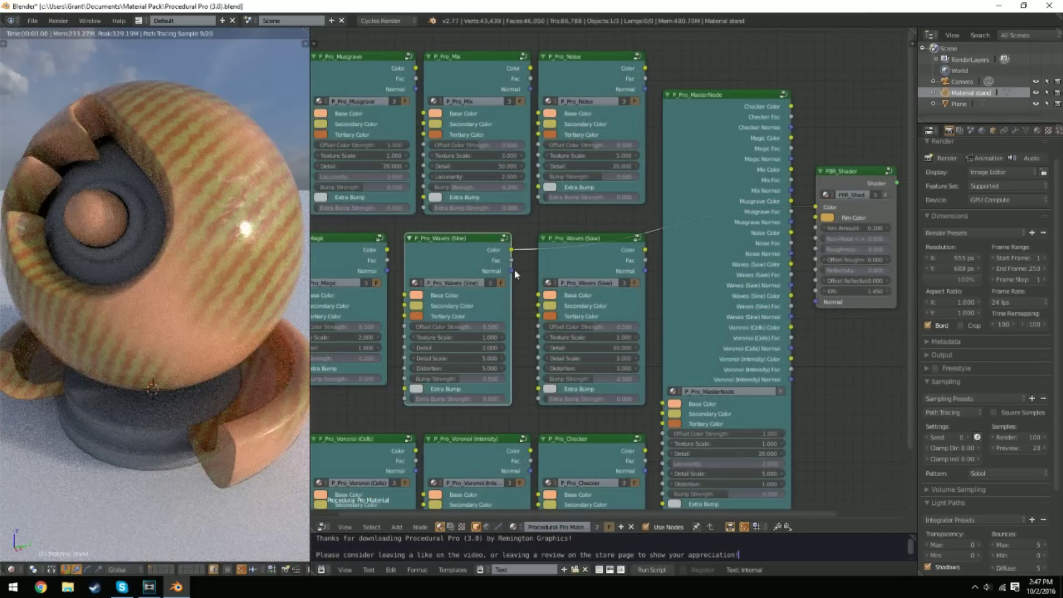
left_click_drag(511, 271, 816, 302)
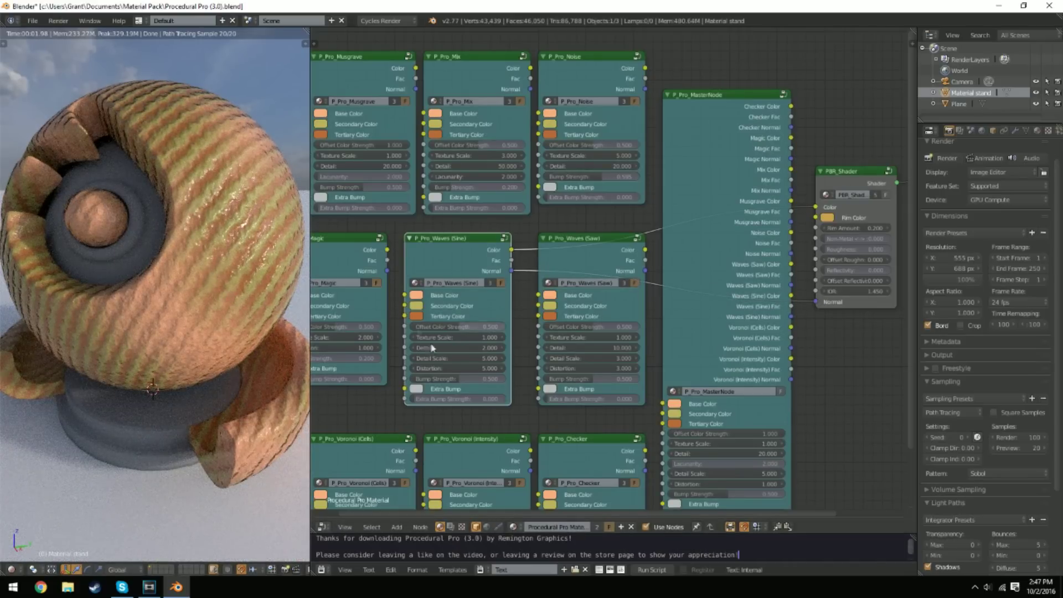
- Set the Distortion of the P_Pro_Waves (Sine) node to 0
left_click(449, 368)
type("0")
key("Return")
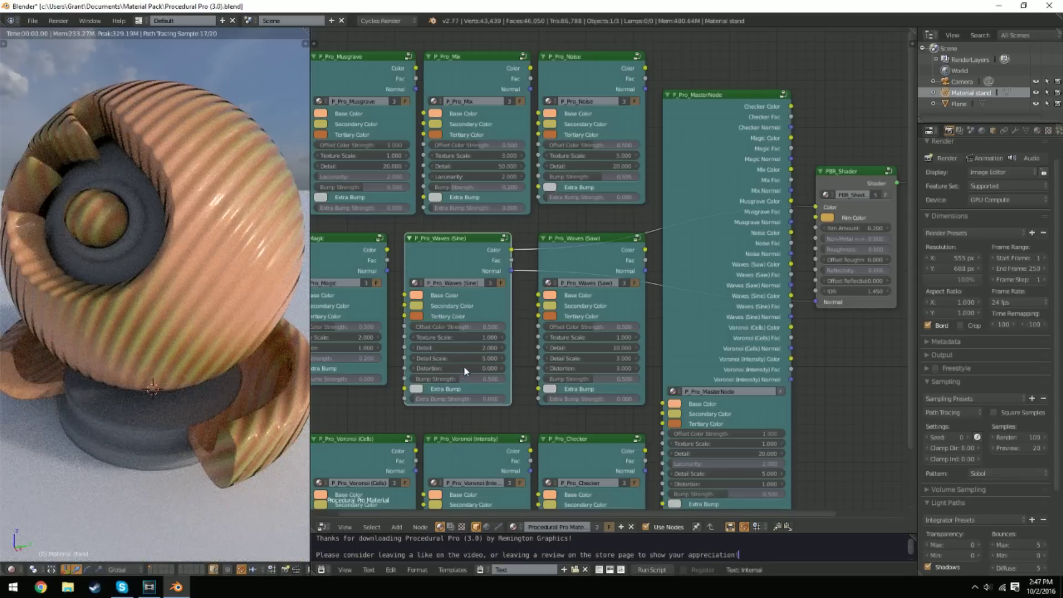
- Set the Distortion of the P_Pro_Waves (Sine) node back to 5
left_click(463, 367)
type("5")
key("Return")
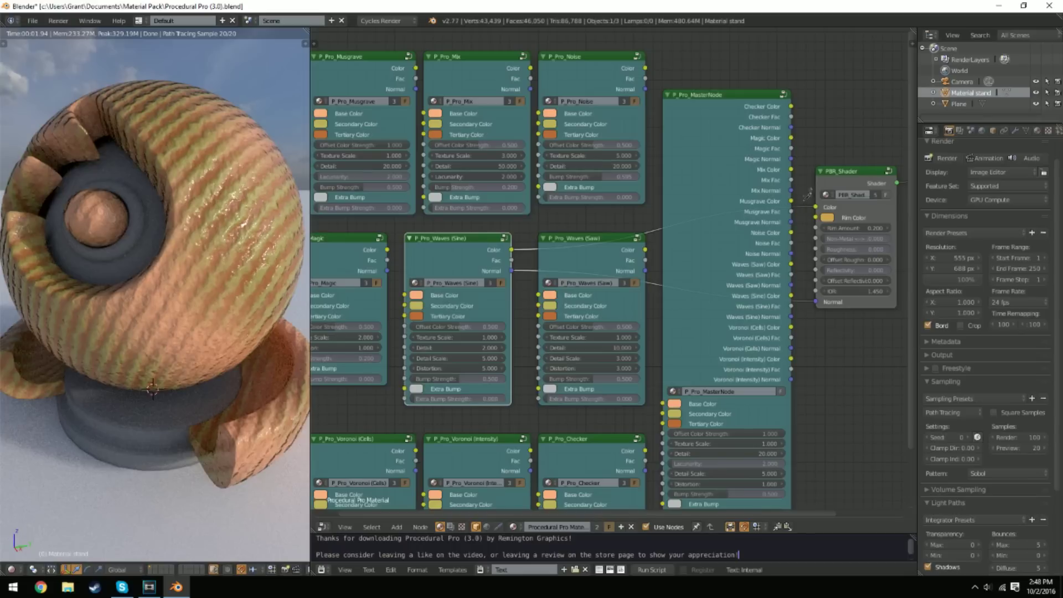
- Cut the P_Pro_Waves (Sine) links and connect the P_Pro_Waves (Saw) Color and Normal outputs to the matching PBR_Shader inputs
right_click_drag(804, 194, 810, 346, "ctrl")
left_click_drag(645, 250, 816, 207)
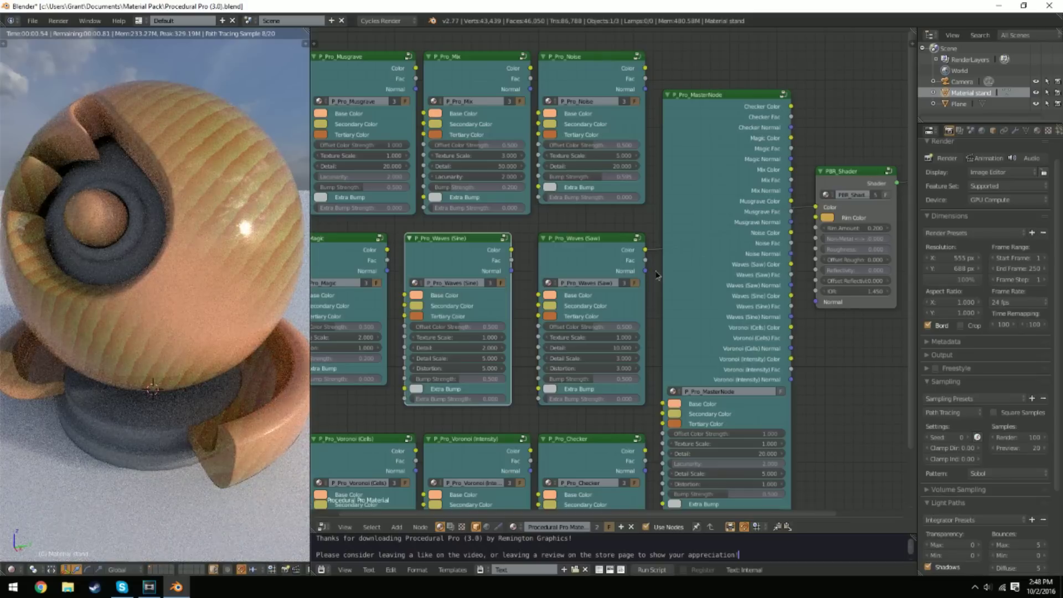
left_click_drag(645, 271, 816, 302)
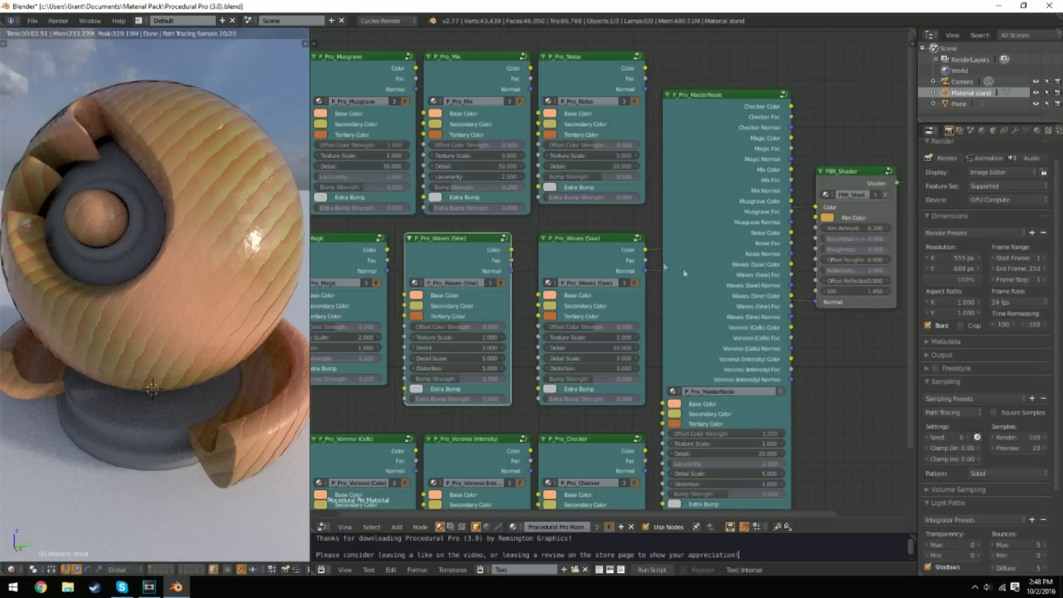
- Set the Distortion of the P_Pro_Waves (Saw) node to 5
left_click(571, 371)
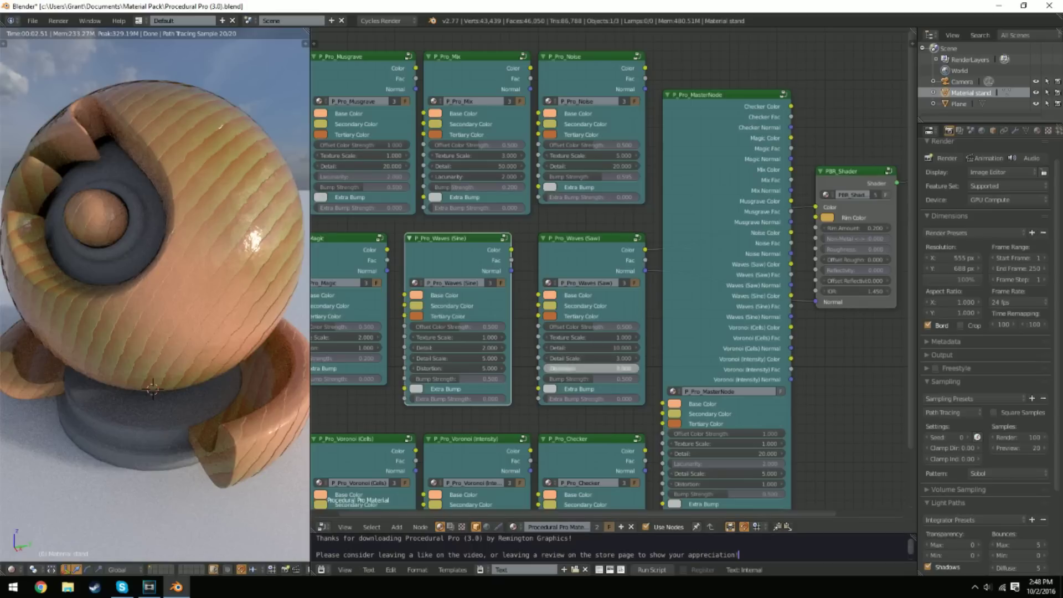
type("5")
key("Return")
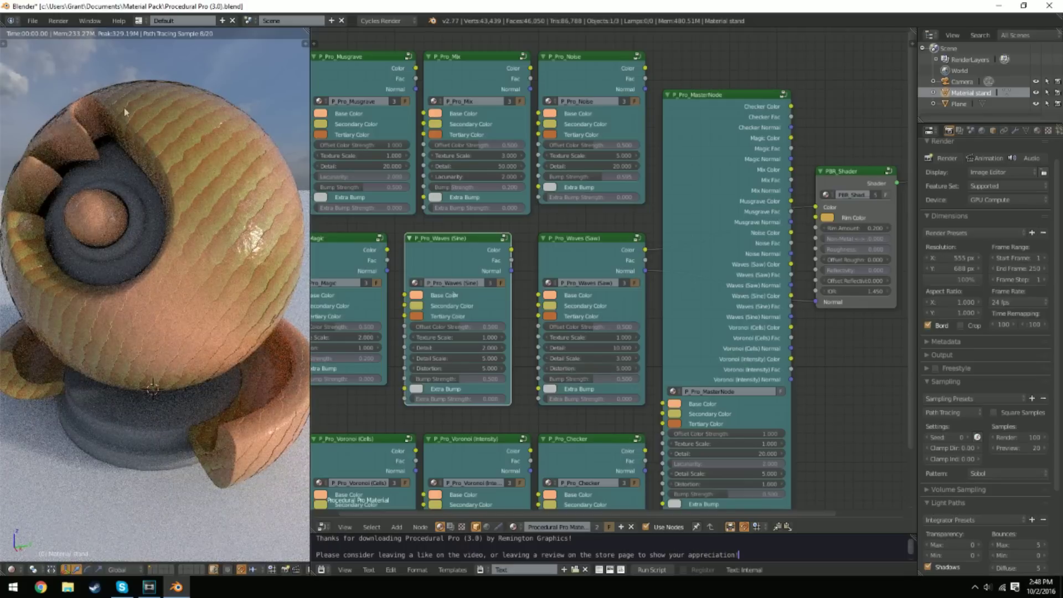
left_click(579, 345)
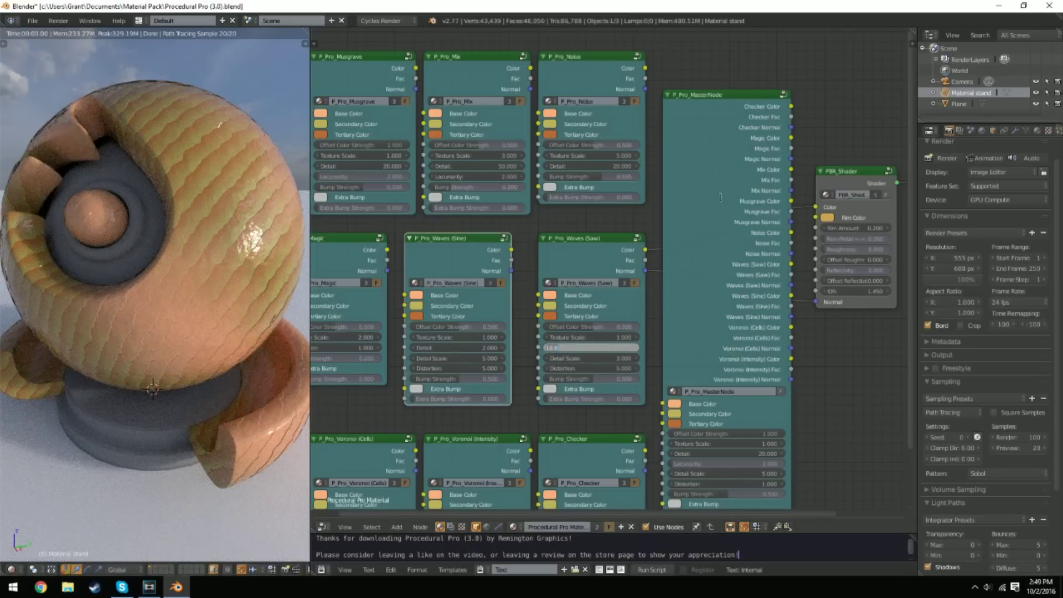
key("Return")
- Cut the P_Pro_Waves (Saw) links and connect the P_Pro_Voronoi (Intensity) Color and Normal outputs to the matching PBR_Shader inputs
left_click_drag(803, 192, 809, 326, "ctrl")
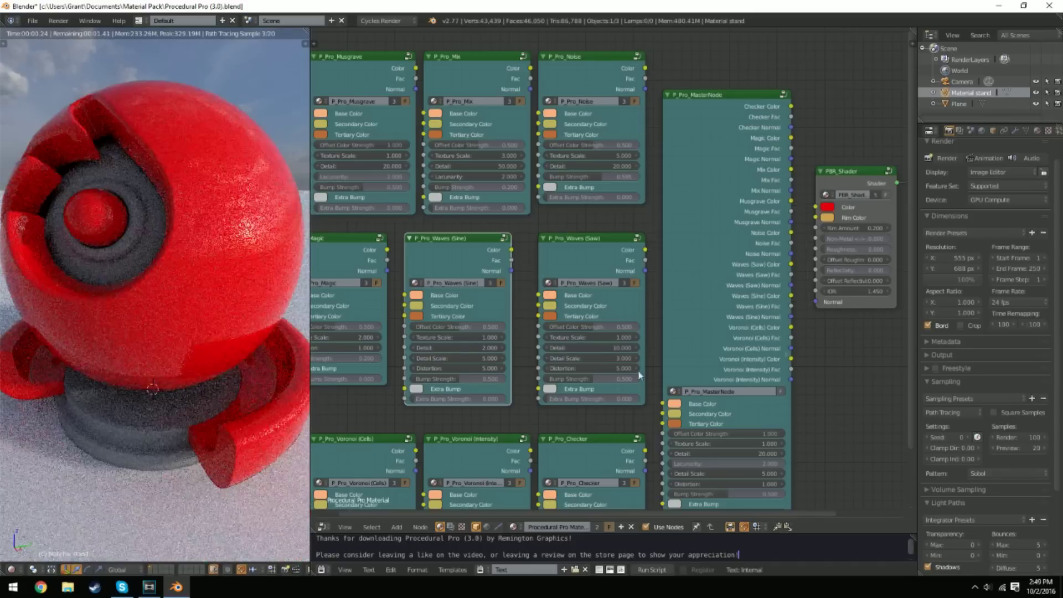
middle_click_drag(637, 375, 641, 320)
scroll(540, 353, "down", 1)
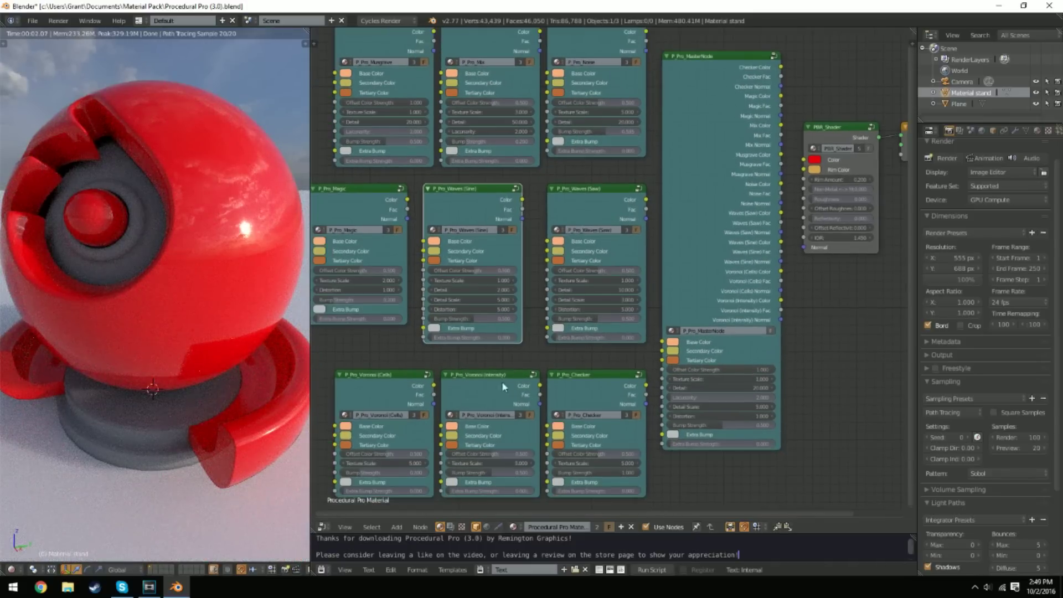
left_click_drag(540, 386, 805, 159)
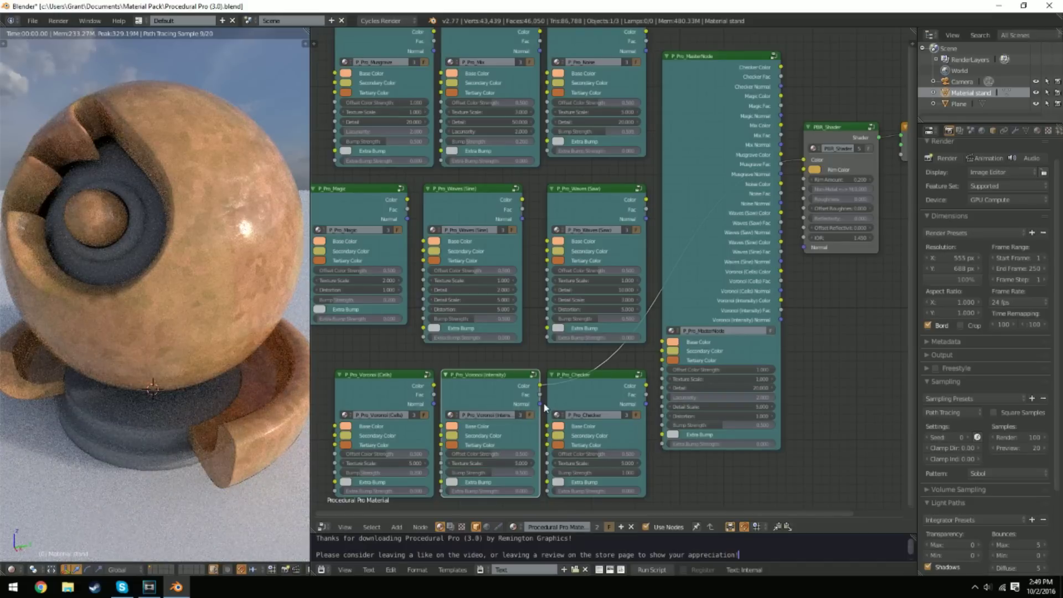
left_click_drag(540, 405, 804, 248)
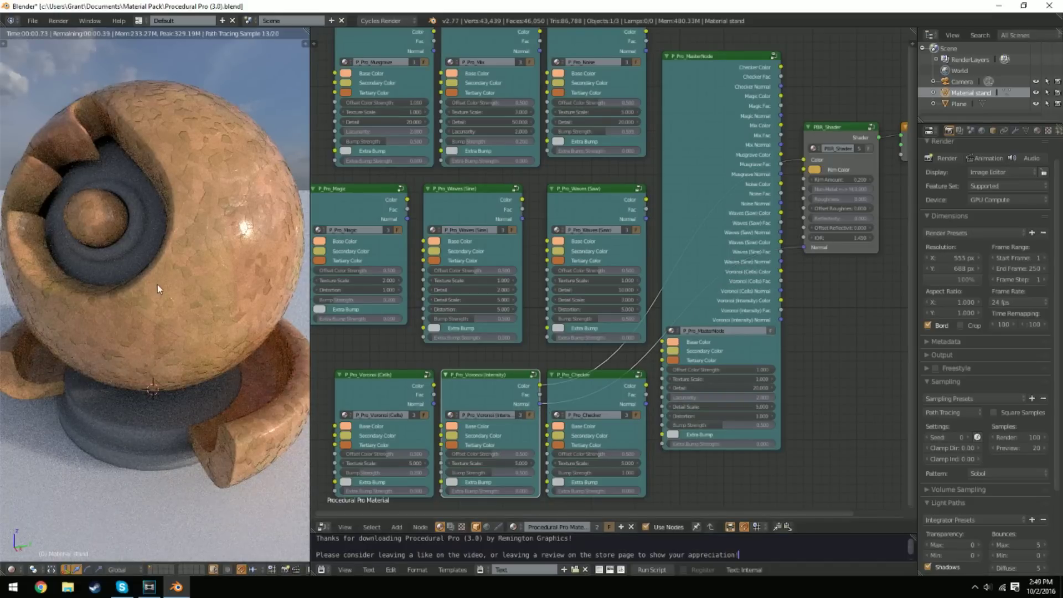
- Inspect the Voronoi intensity texture up close, and cut its Normal and Color links to the PBR_Shader node one after the other
scroll(196, 265, "up", 5)
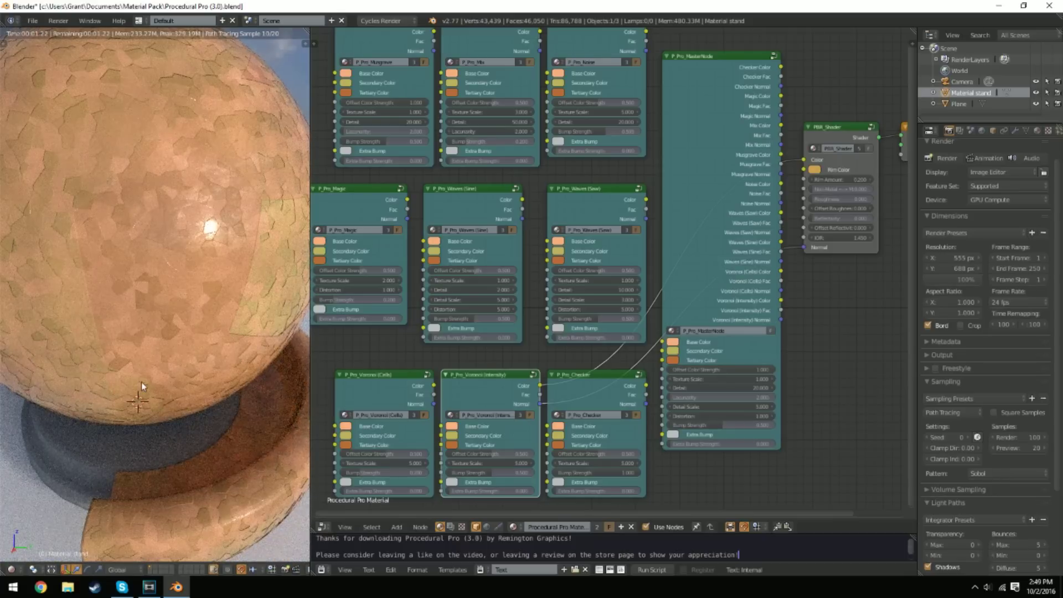
scroll(141, 381, "down", 3)
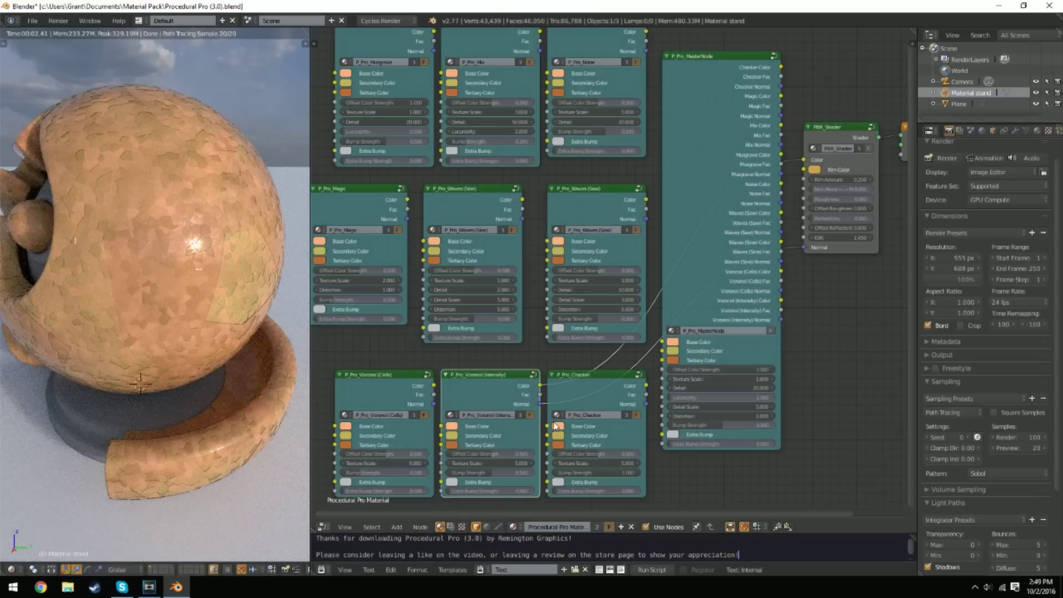
left_click_drag(643, 351, 648, 350)
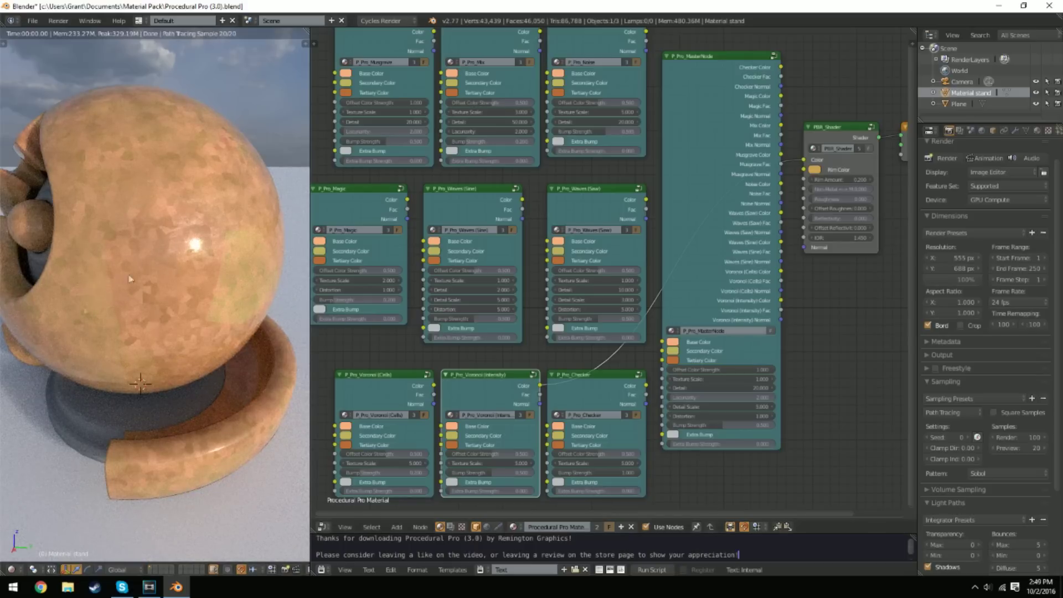
left_click_drag(591, 357, 654, 374, "ctrl")
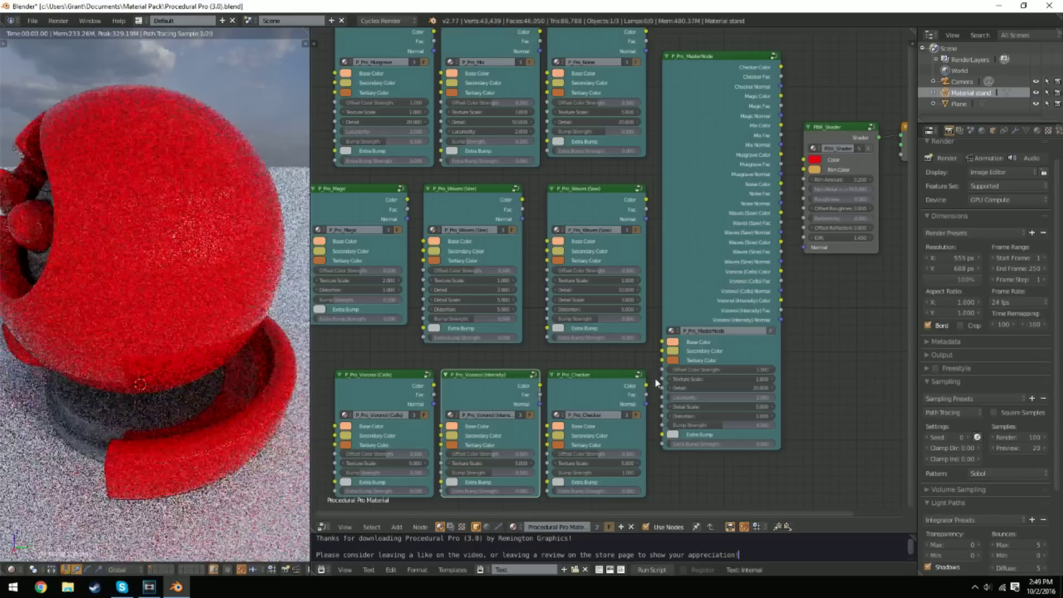
- Connect the P_Pro_Checker Color and Normal outputs to the Color and Normal inputs of the PBR_Shader node
middle_click_drag(648, 390, 536, 415)
left_click_drag(536, 413, 693, 184)
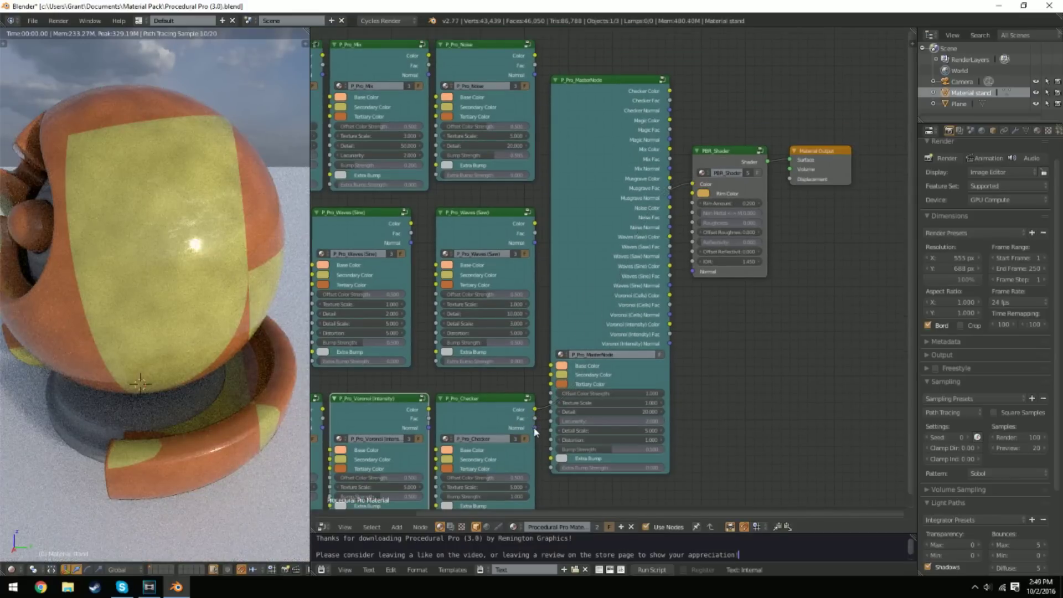
left_click_drag(533, 428, 692, 272)
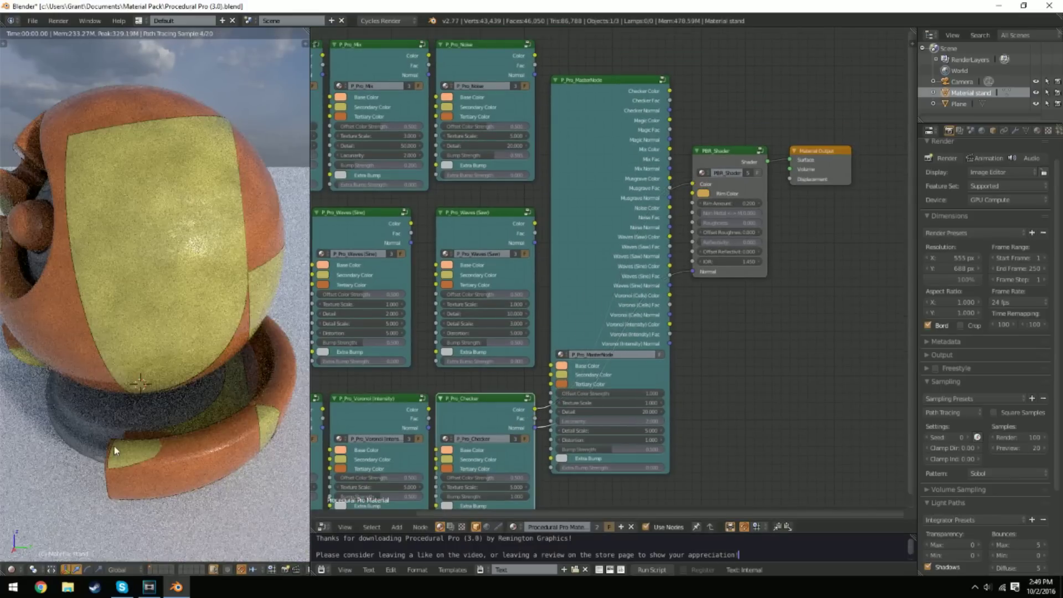
- Set the Texture Scale of the P_Pro_Checker node to 10 and inspect the checker pattern on the material stand from several angles
middle_click_drag(114, 446, 156, 286)
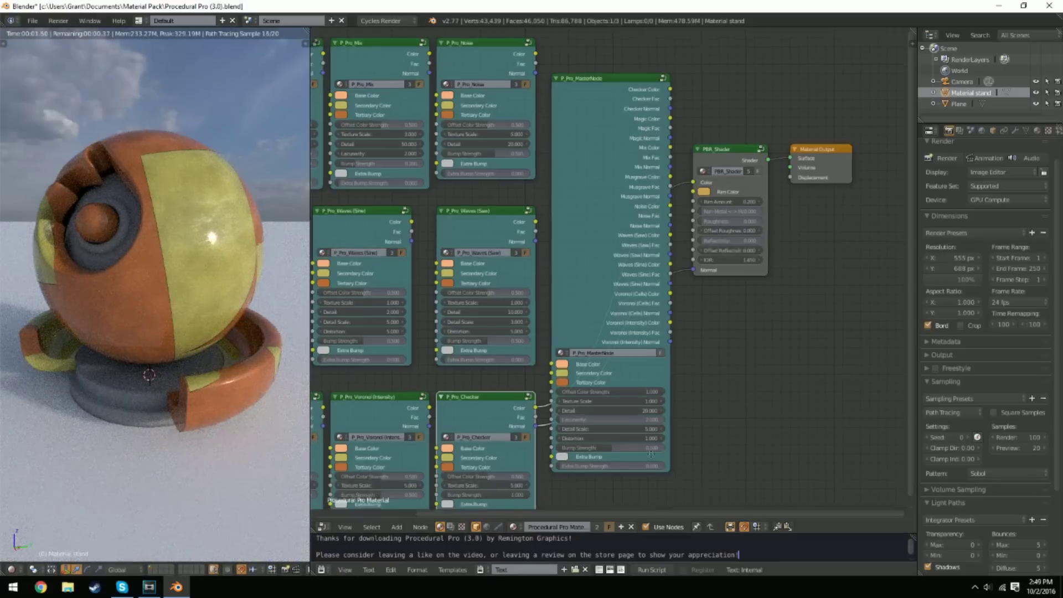
middle_click_drag(619, 493, 622, 421)
scroll(619, 422, "up", 2)
left_click(491, 438)
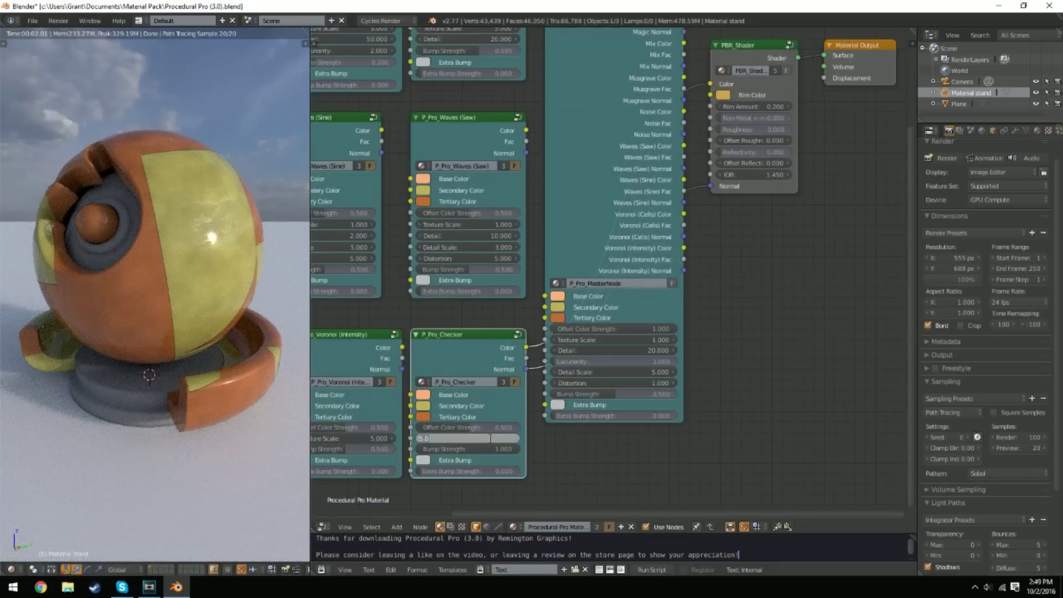
type("10")
key("Return")
middle_click_drag(133, 344, 114, 277)
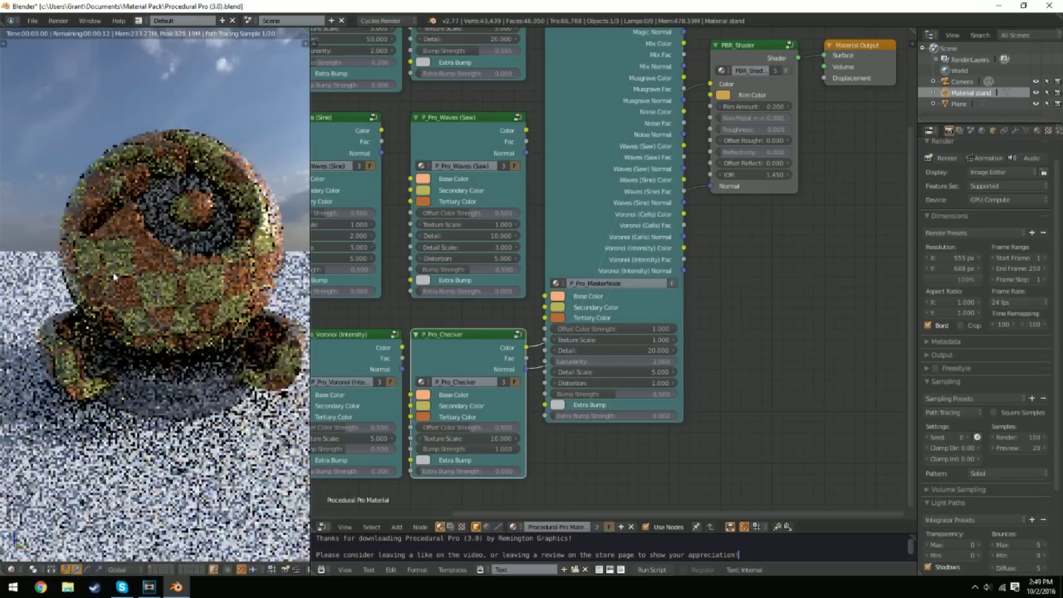
middle_click_drag(146, 341, 194, 377)
scroll(184, 366, "down", 2)
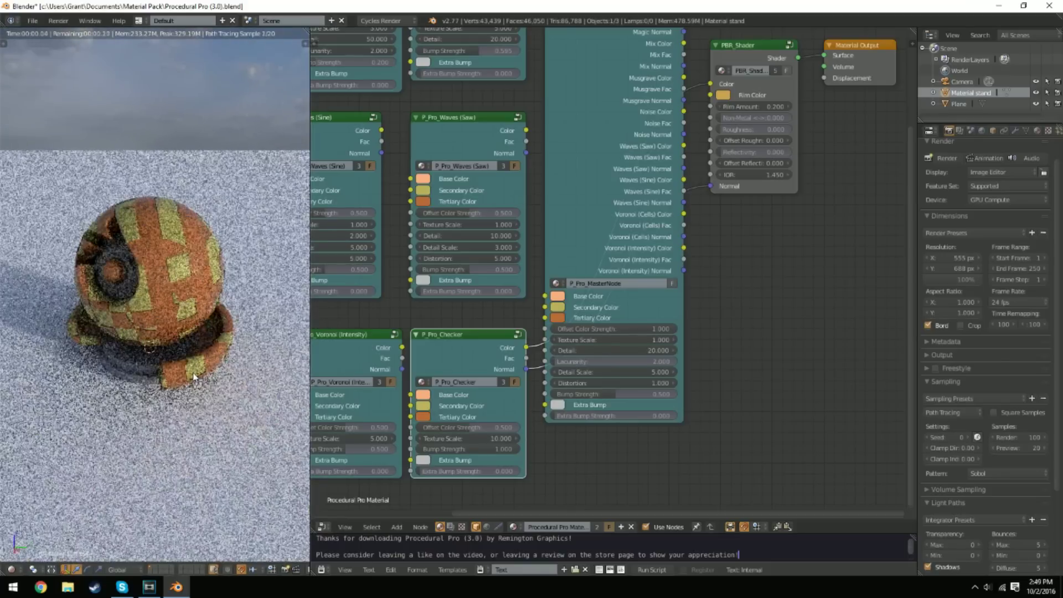
middle_click_drag(153, 248, 61, 300)
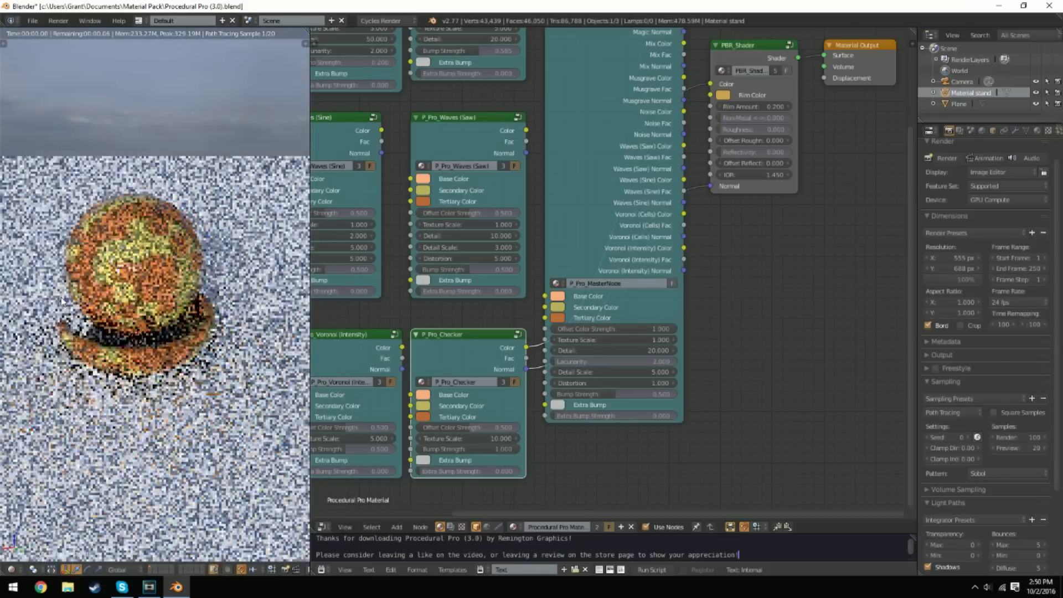
middle_click_drag(175, 320, 175, 328)
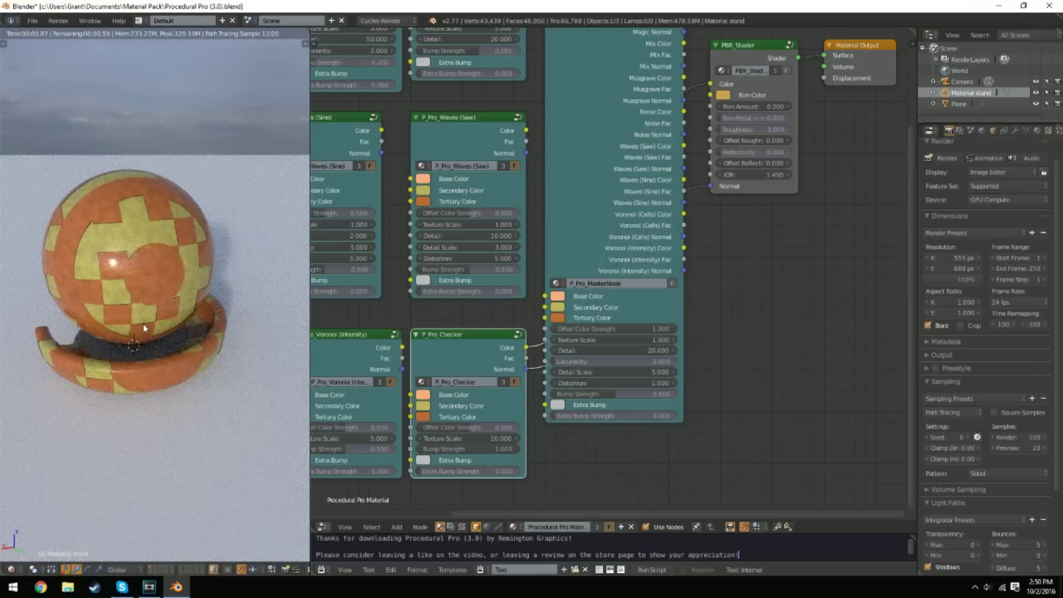
- Set the Texture Scale of the P_Pro_Checker node to 50 and inspect the checker pattern around the material stand
left_click_drag(487, 438, 487, 441)
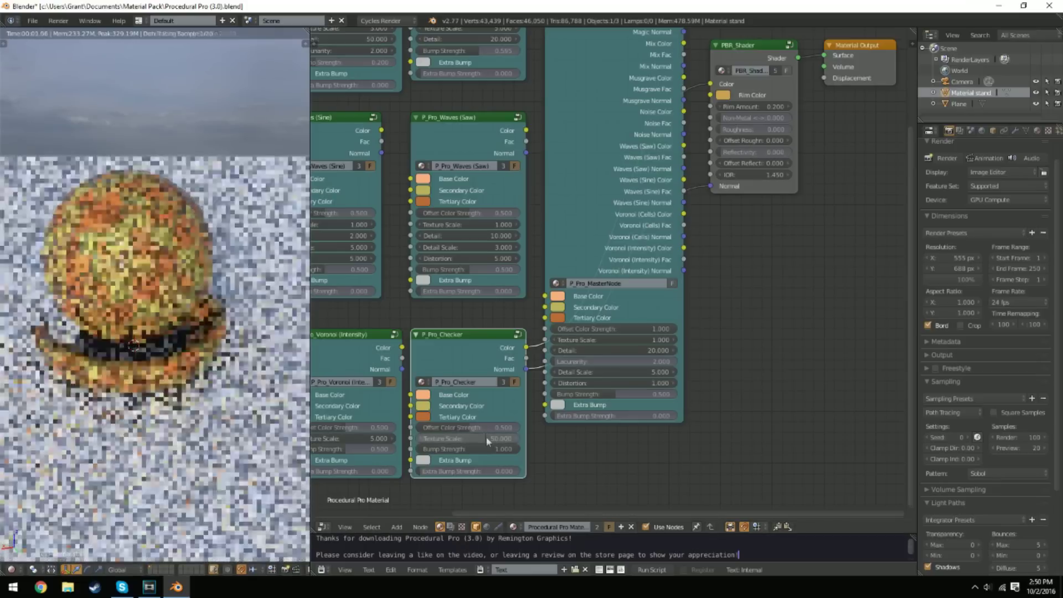
middle_click_drag(45, 355, 130, 388)
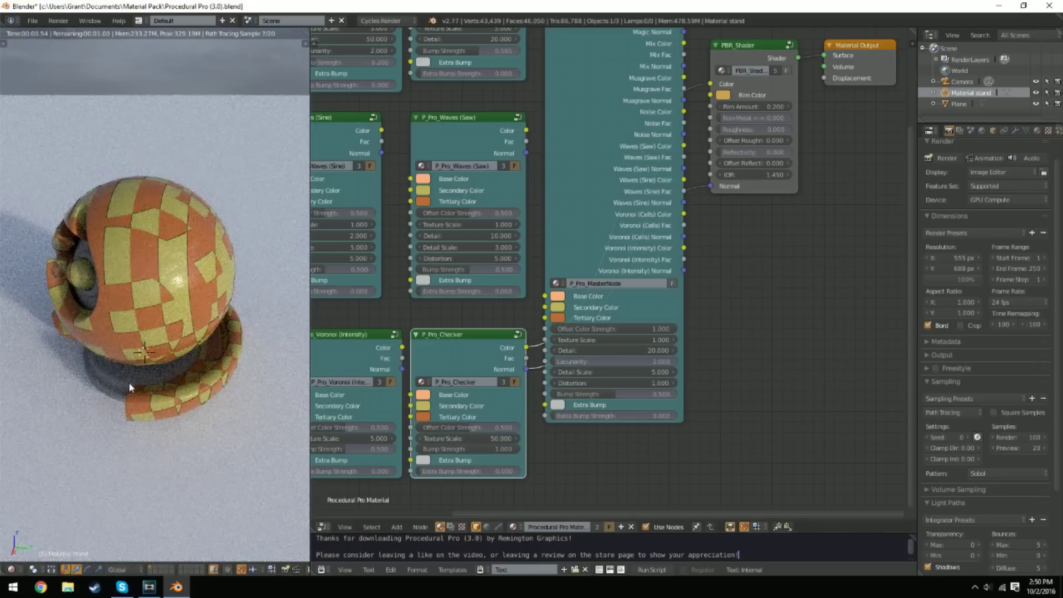
middle_click_drag(170, 242, 206, 289)
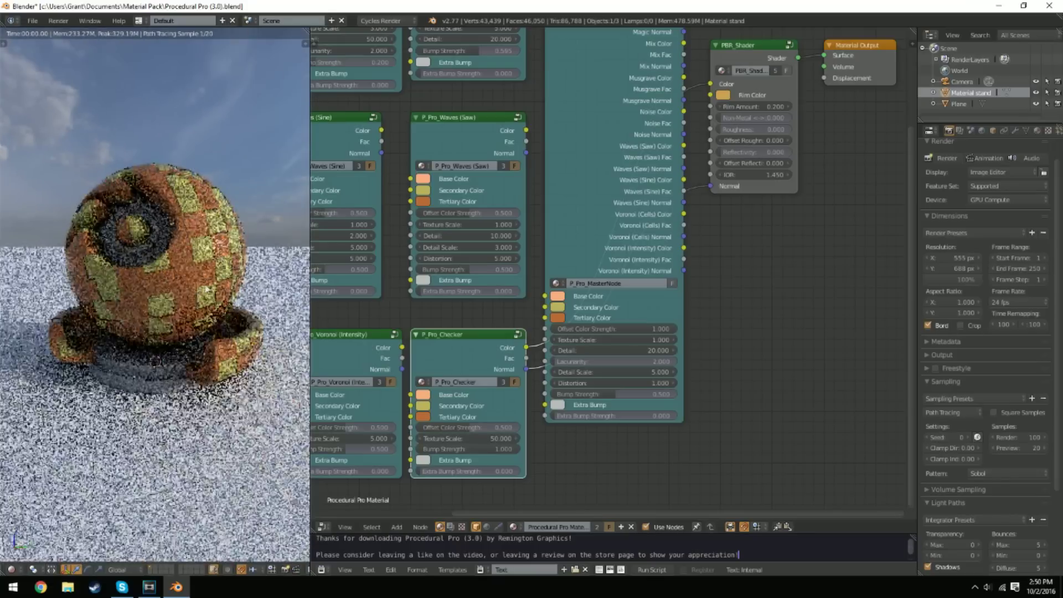
middle_click_drag(147, 330, 120, 353)
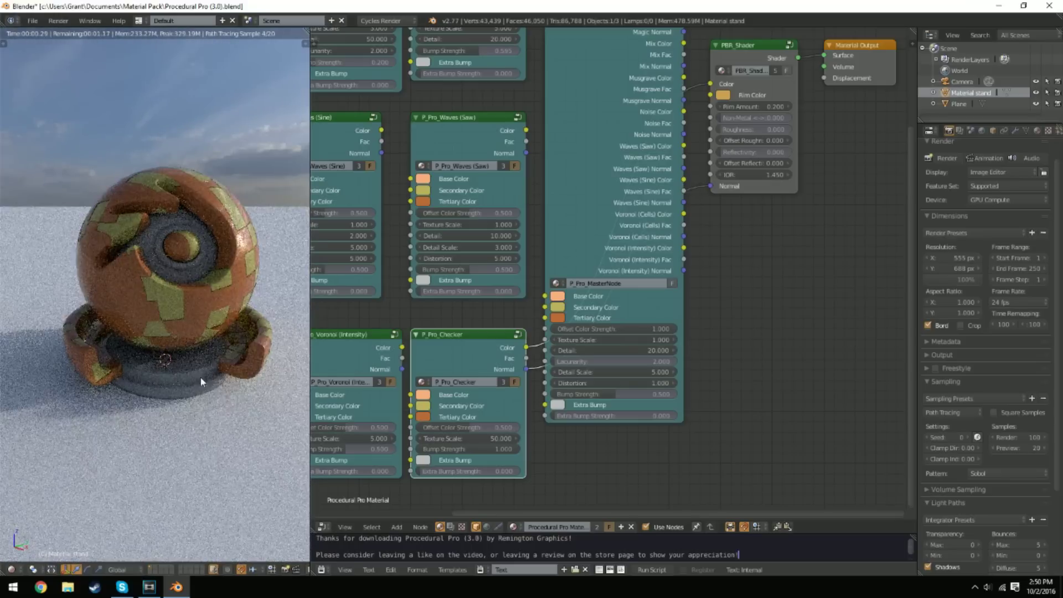
- Cut the P_Pro_Checker links to the PBR_Shader, and move the Material Output and PBR_Shader nodes farther from the P_Pro_MasterNode
middle_click_drag(453, 410, 408, 487)
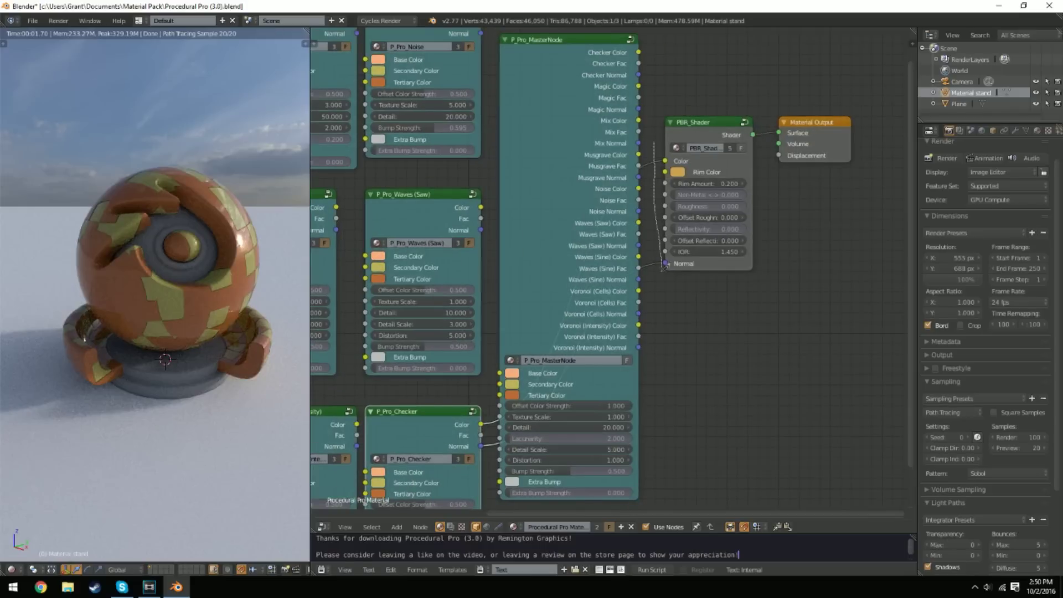
left_click_drag(665, 269, 665, 308)
middle_click_drag(657, 150, 564, 201)
left_click_drag(742, 196, 850, 199)
left_click_drag(640, 184, 762, 191)
middle_click_drag(432, 242, 566, 297)
scroll(757, 232, "down", 1)
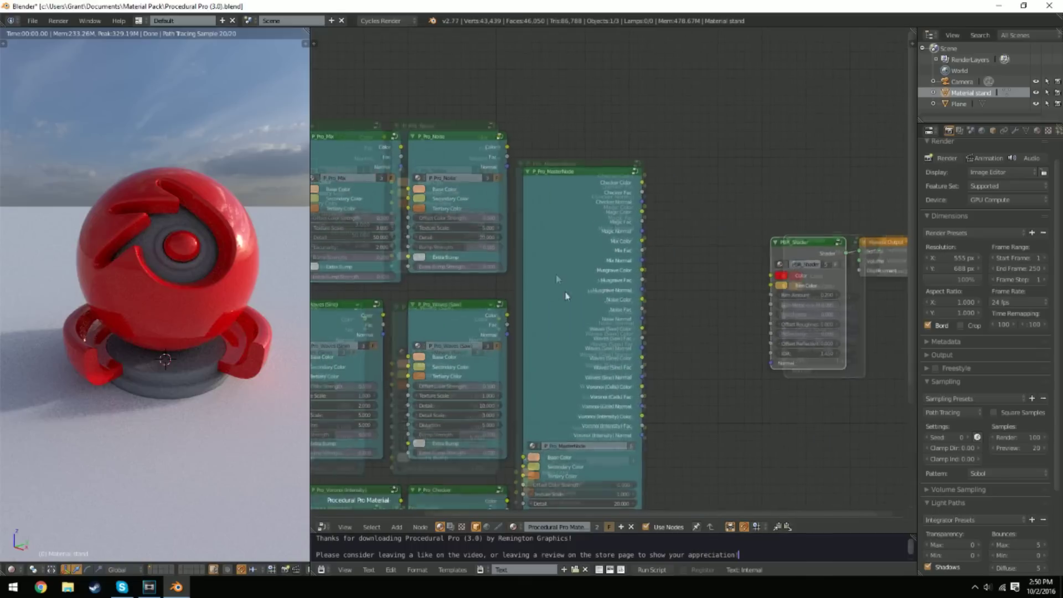
- Align the P_Pro_Waves (Sine) and P_Pro_Magic nodes with the columns of the texture node grid
scroll(608, 244, "up", 1)
middle_click_drag(648, 221, 593, 157)
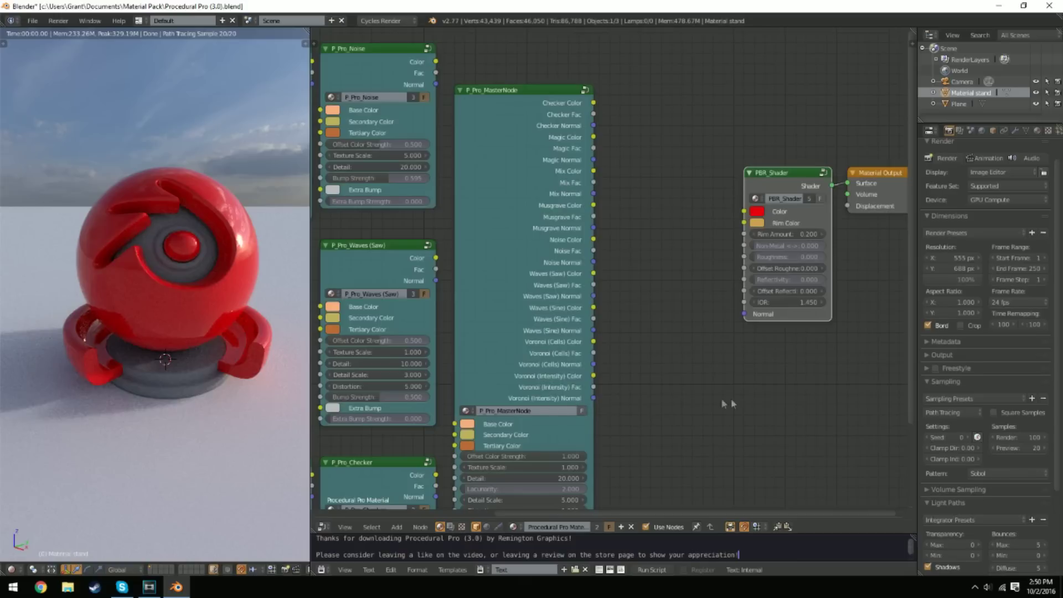
middle_click_drag(586, 421, 582, 383)
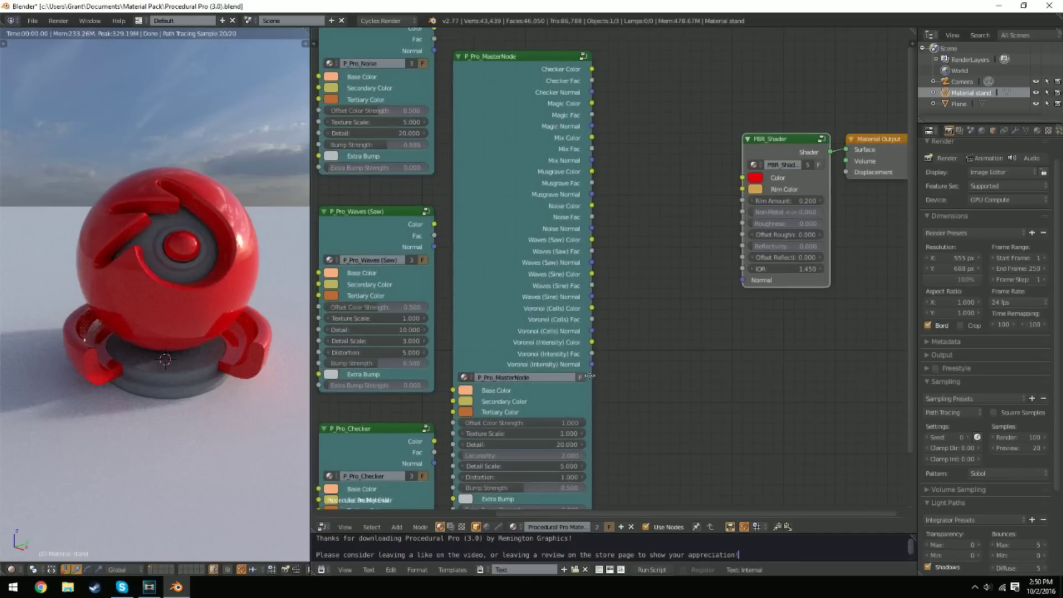
scroll(510, 407, "down", 2)
middle_click_drag(430, 425, 680, 390)
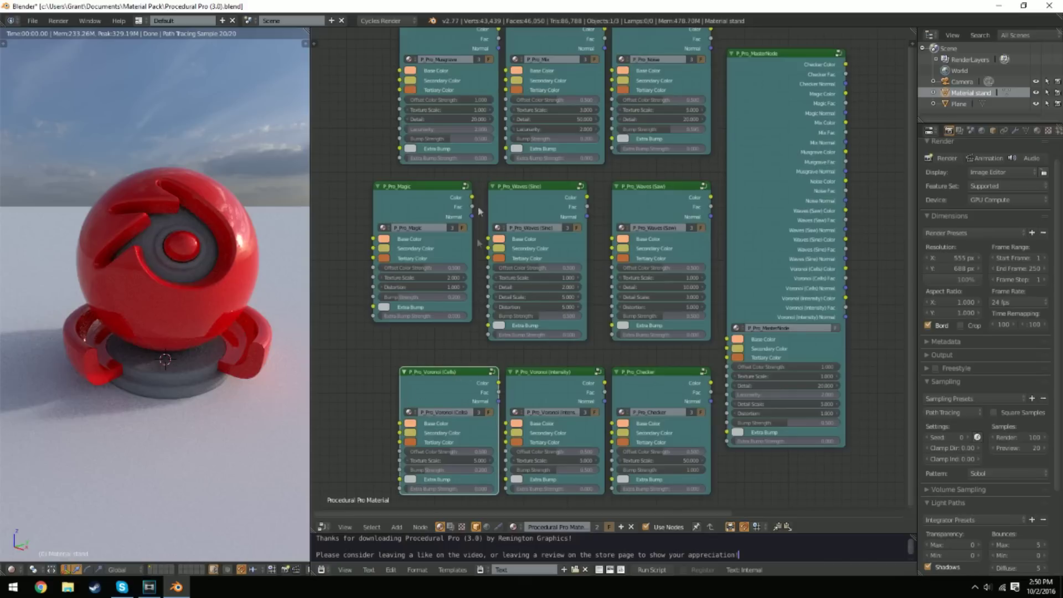
left_click_drag(545, 218, 554, 211)
left_click_drag(441, 201, 465, 201)
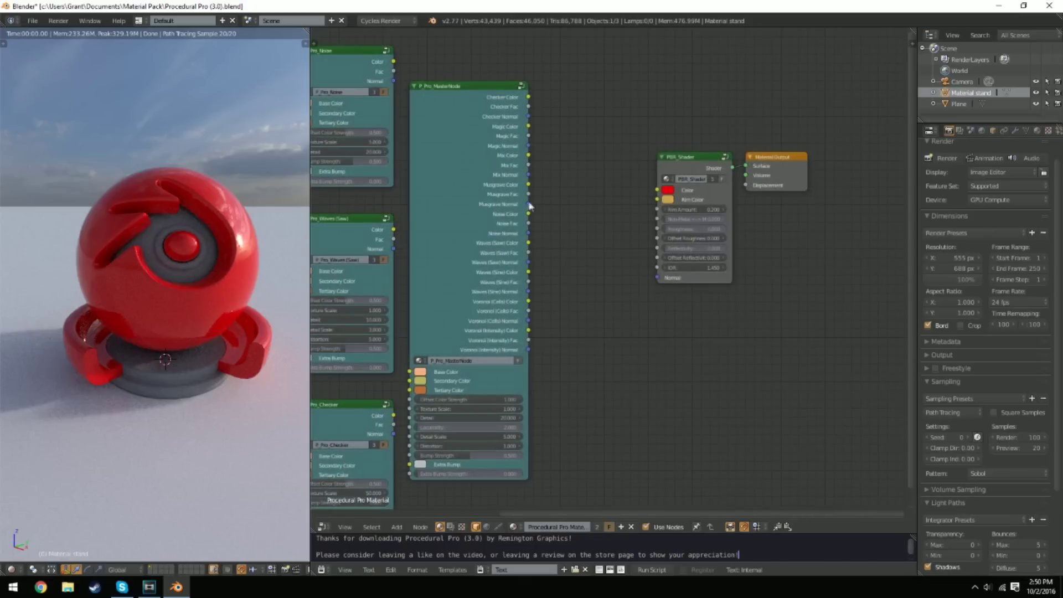
- Connect the P_Pro_MasterNode Mix Color output to the PBR_Shader Color input and the Waves (Saw) Normal output to its Normal input
scroll(527, 208, "up", 1)
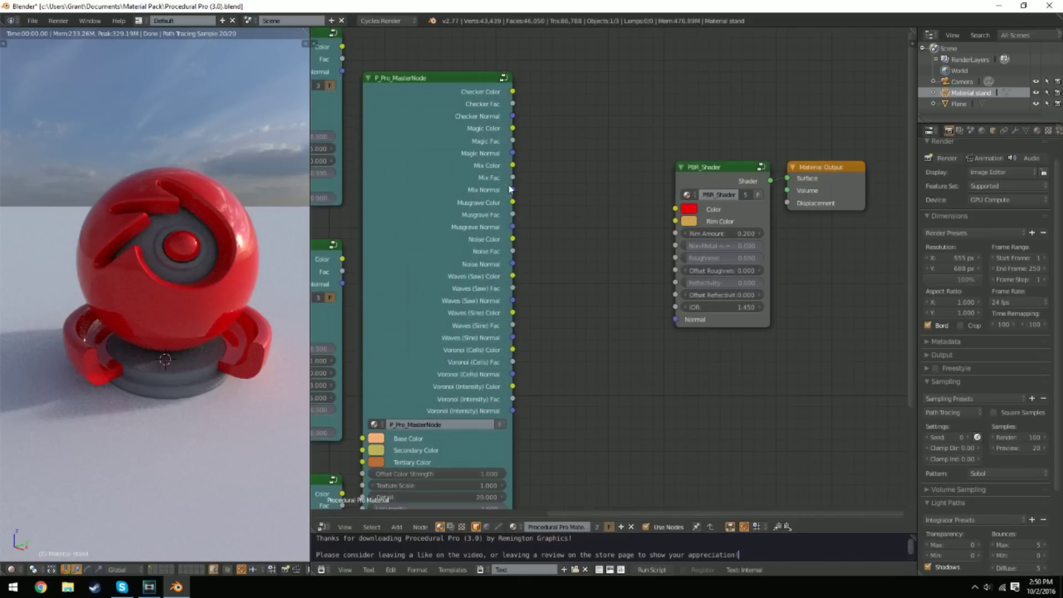
left_click_drag(513, 166, 675, 209)
scroll(512, 284, "down", 1)
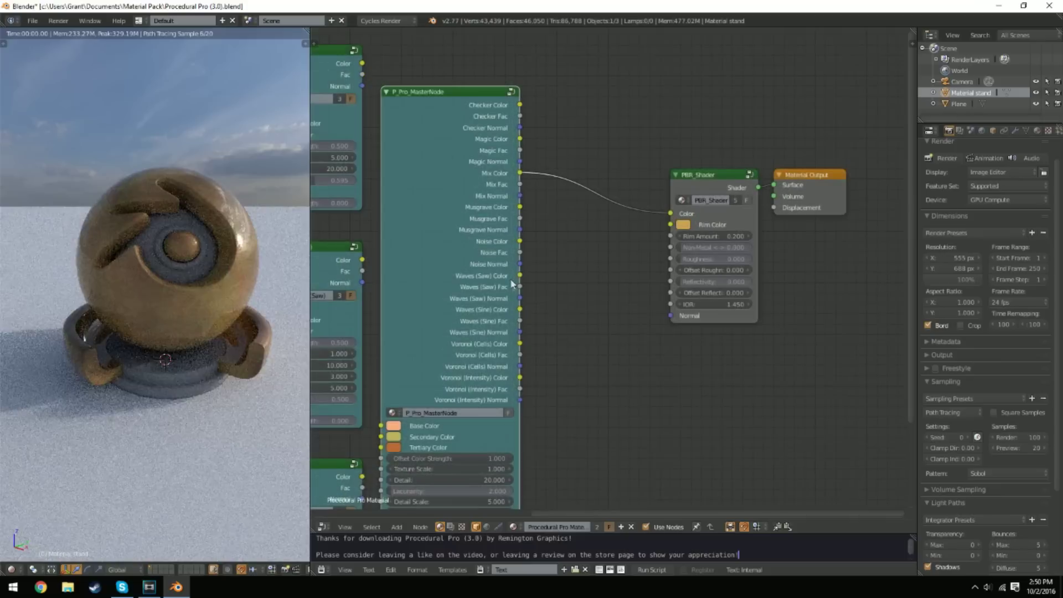
left_click_drag(520, 288, 670, 315)
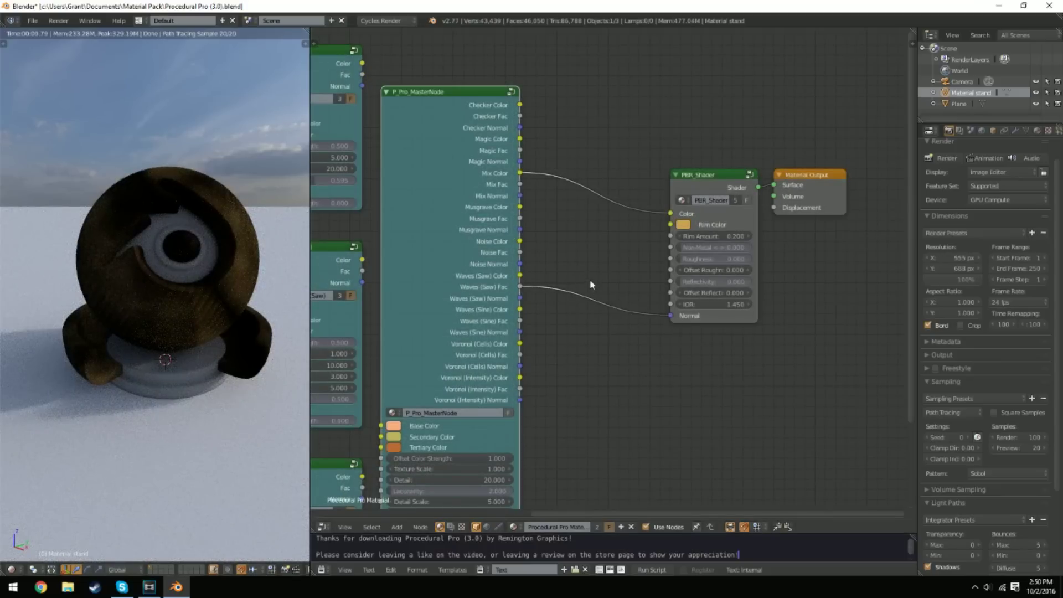
mouse_move(590, 279)
left_mouse_down("ctrl")
mouse_move(533, 330)
mouse_move(671, 316)
left_mouse_up("ctrl")
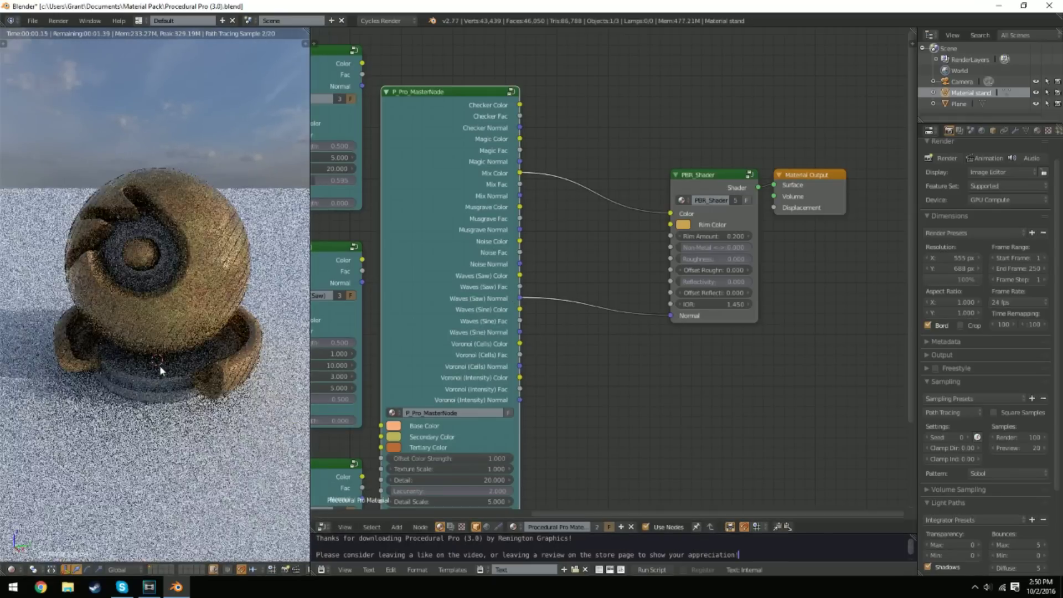
scroll(178, 175, "up", 1)
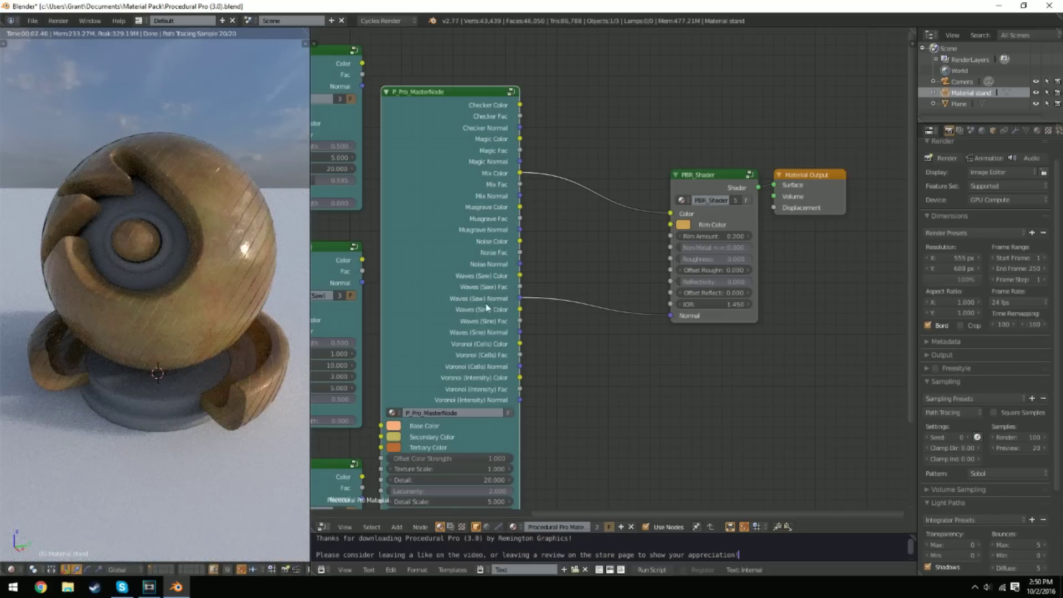
- Remove the Mix Color and Waves (Saw) Normal links between the P_Pro_MasterNode and the PBR_Shader
scroll(505, 394, "down", 1)
middle_click_drag(561, 354, 622, 382)
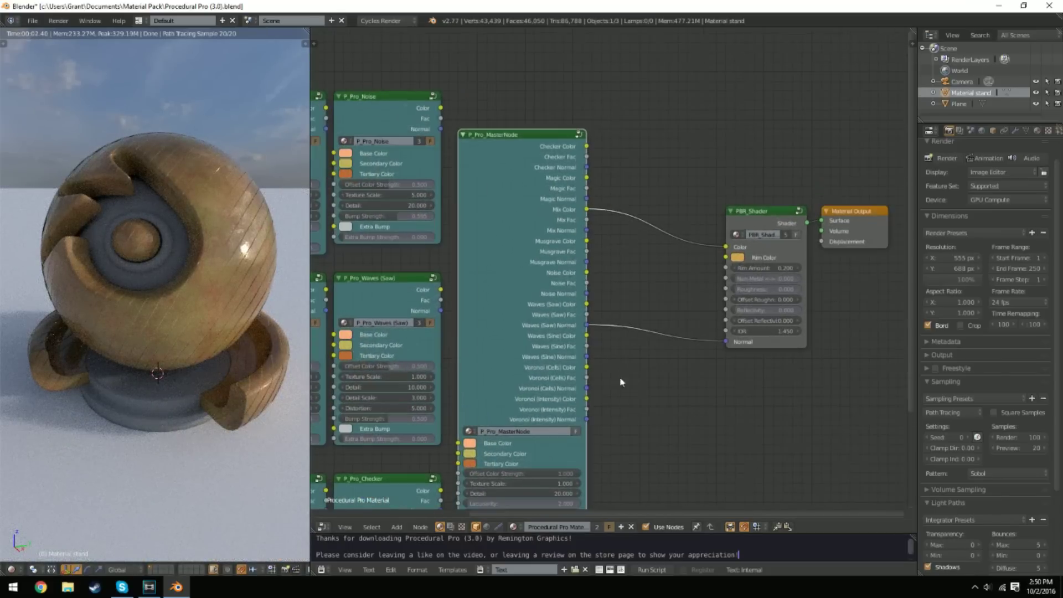
key("ctrl+z")
scroll(652, 272, "down", 3)
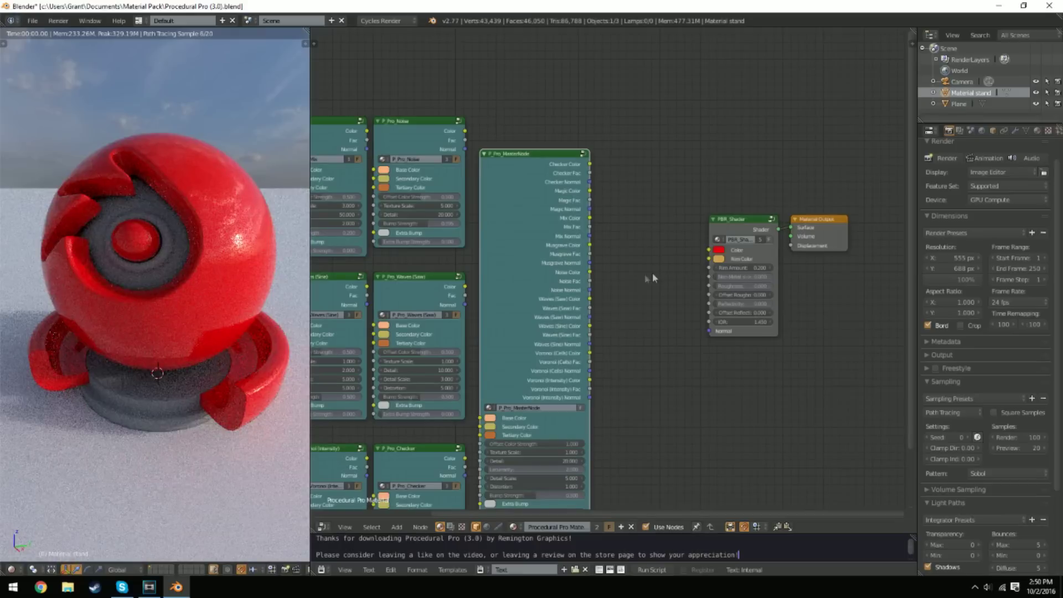
- Move the Material Output and PBR_Shader nodes up into the empty area above the P_Pro_MasterNode
left_click(689, 236)
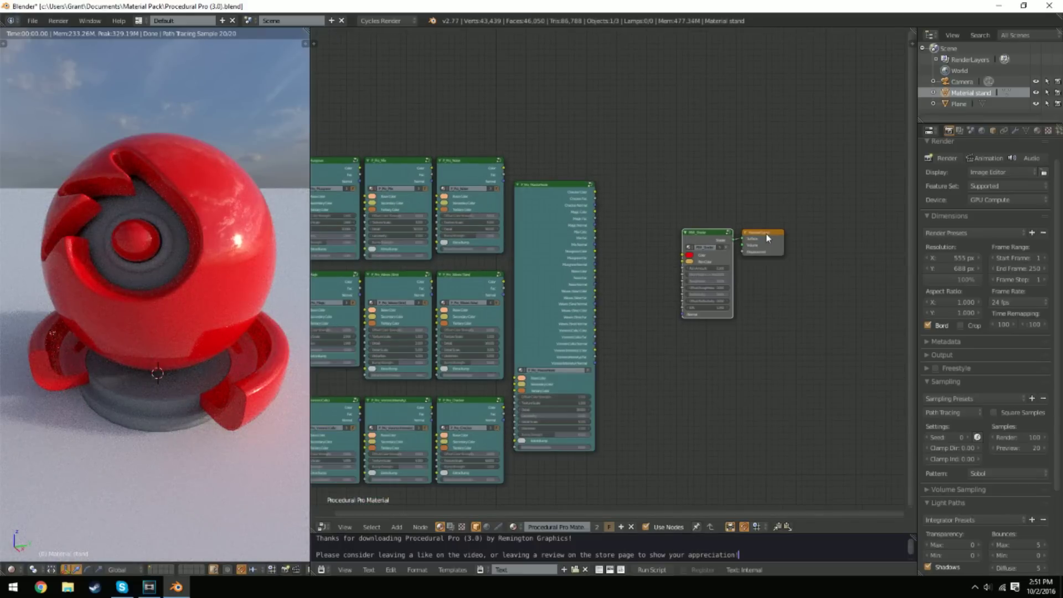
left_click_drag(761, 246, 767, 120)
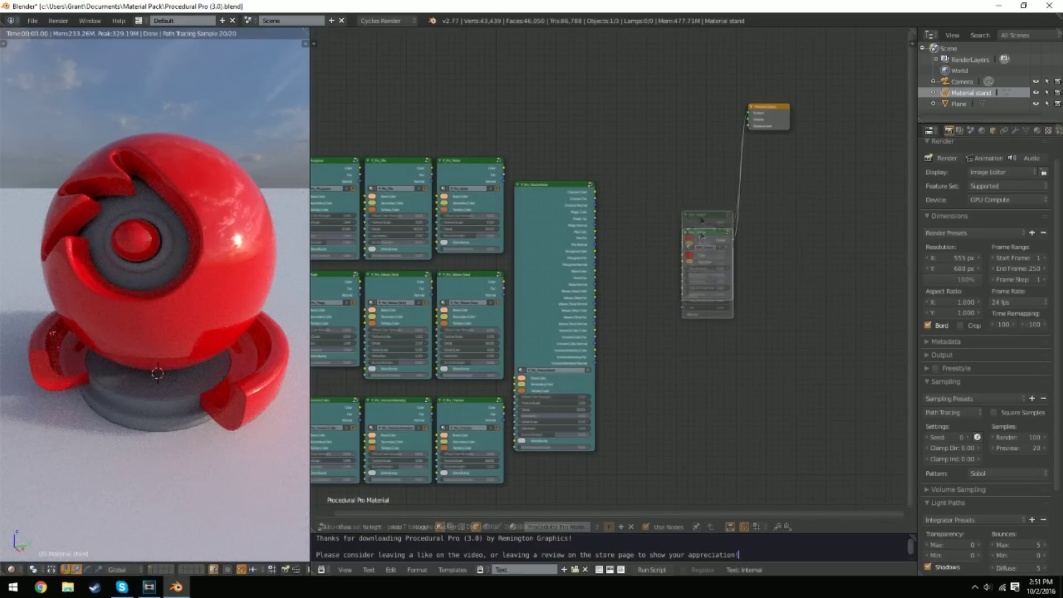
left_click_drag(701, 239, 702, 54)
left_click_drag(768, 107, 774, 41)
left_click_drag(709, 47, 709, 23)
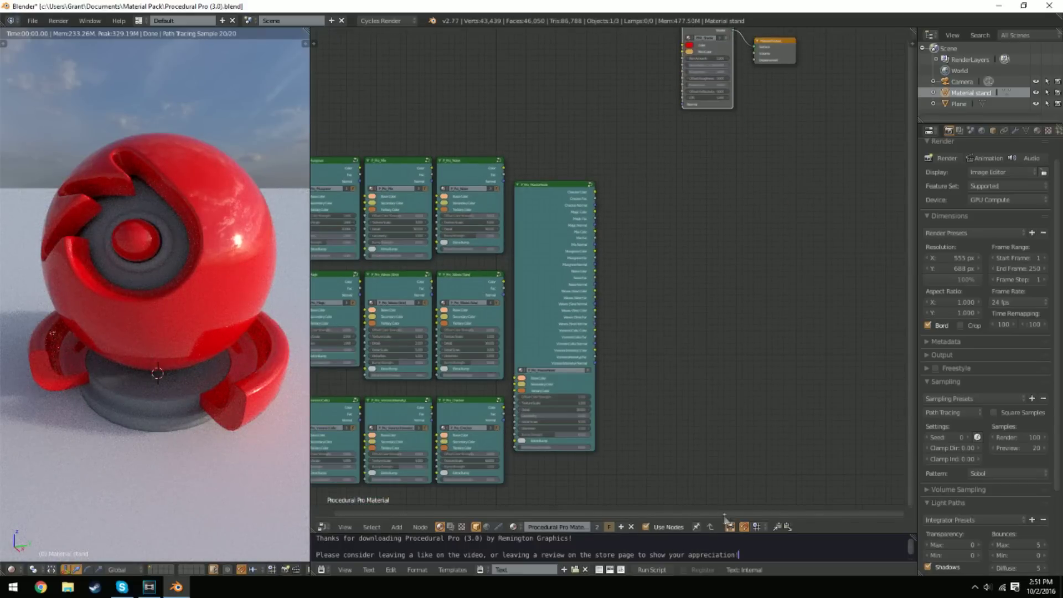
middle_click_drag(703, 219, 773, 213)
- Duplicate the P_Pro_Musgrave node and place the copy in the empty space above the texture node grid
middle_click_drag(481, 206, 457, 314)
left_click(368, 276)
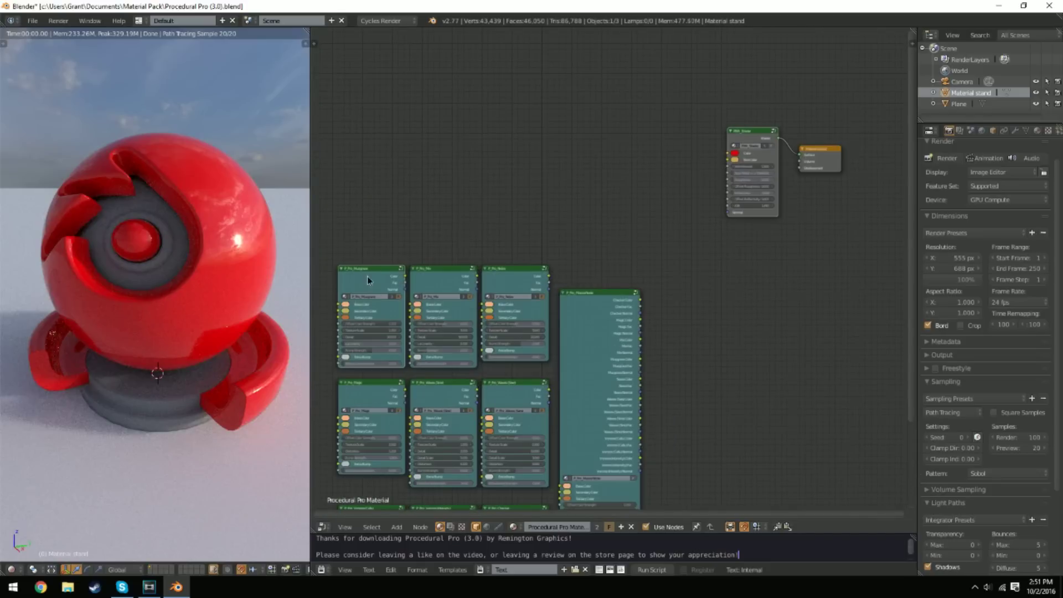
left_click(387, 357)
key("shift+d")
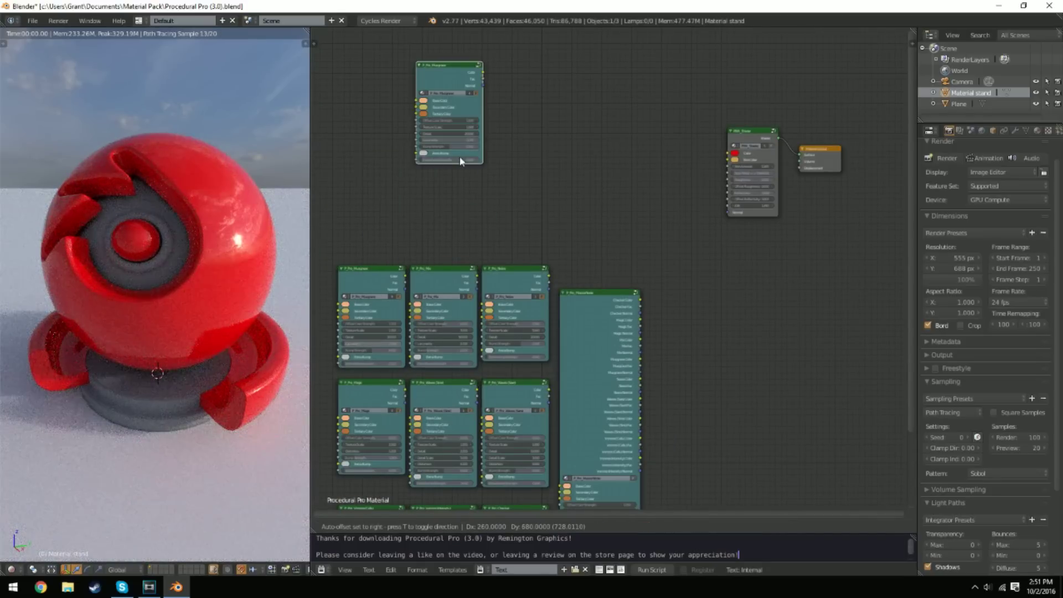
left_click(451, 171)
middle_click_drag(455, 303, 468, 349)
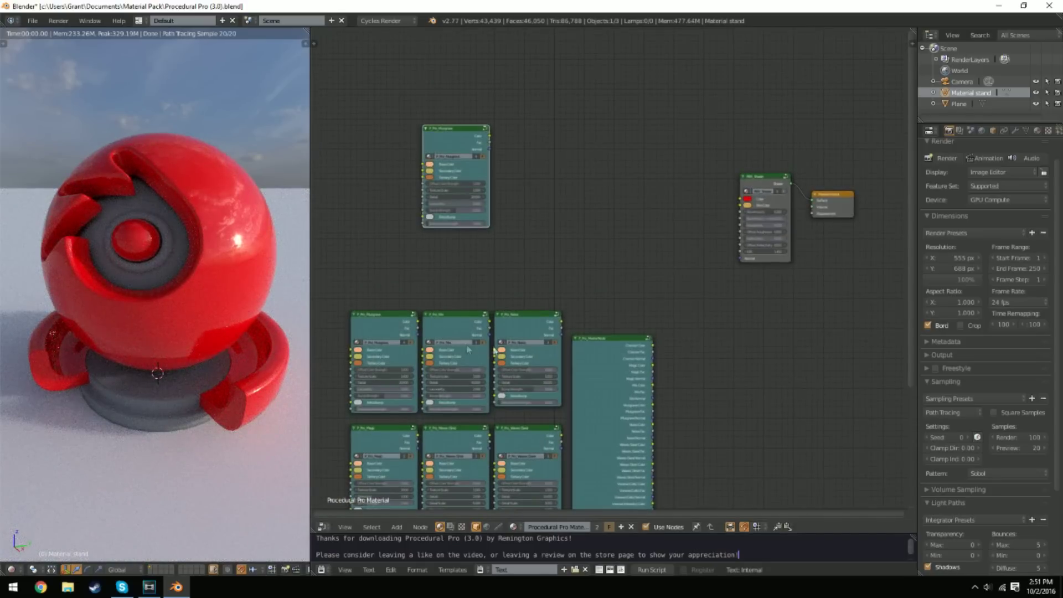
- Duplicate the P_Pro_Waves (Sine) node above the grid and space its copy apart from the P_Pro_Musgrave copy
middle_click_drag(461, 415, 454, 393)
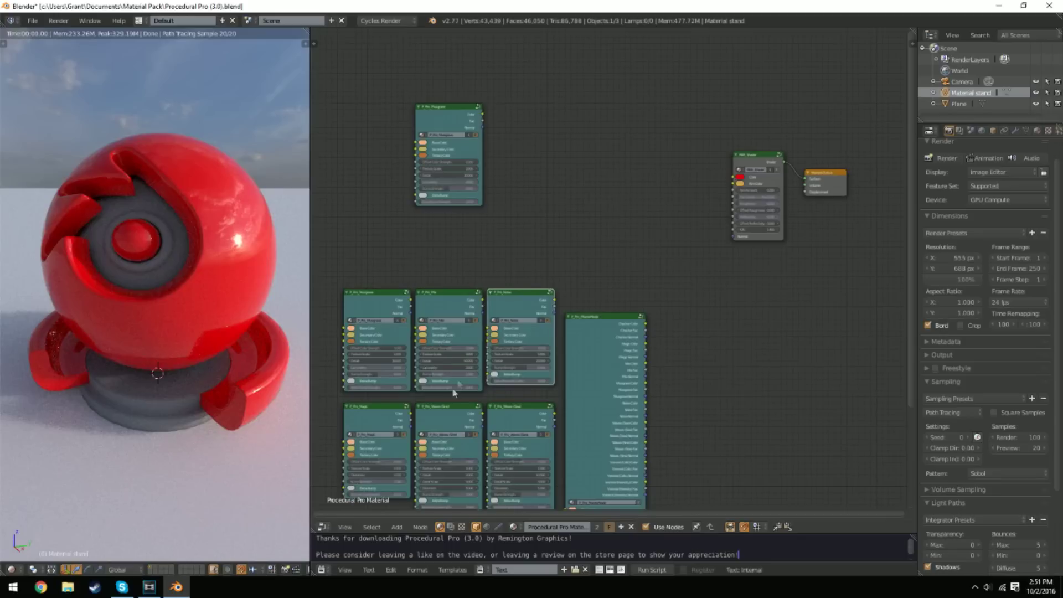
left_click(451, 410)
key("shift+d")
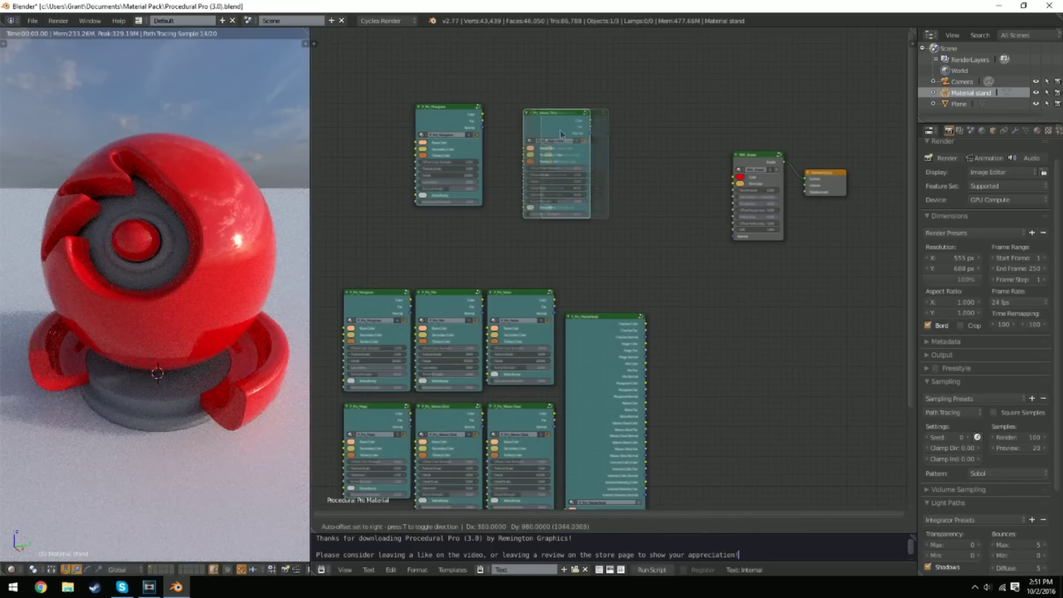
left_click(560, 115)
left_click_drag(455, 120, 390, 113)
left_click_drag(561, 123, 525, 87)
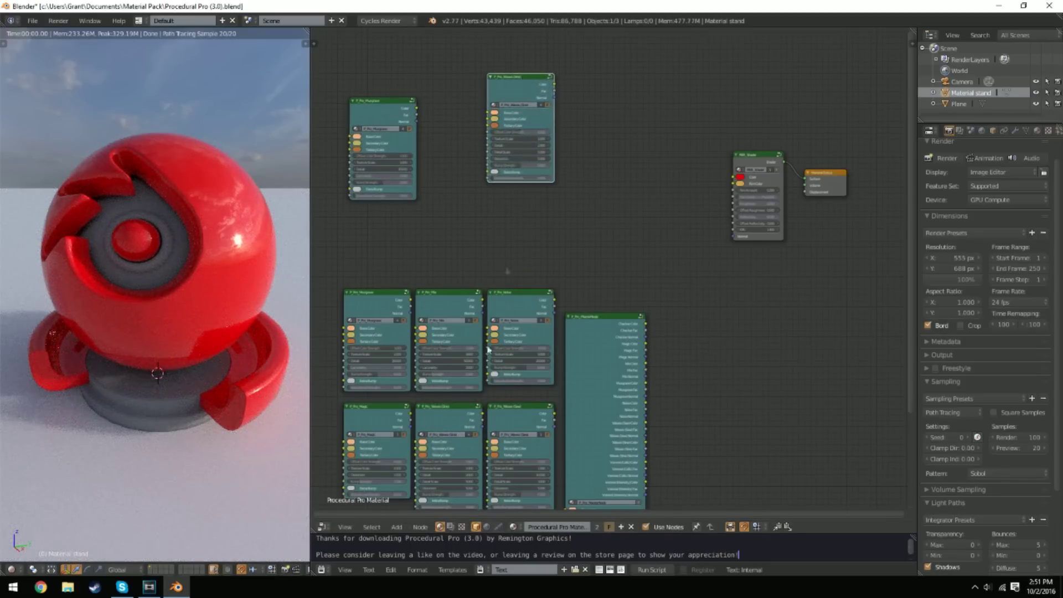
- Duplicate the P_Pro_Voronoi (Cells) node and place the copy directly below the P_Pro_Musgrave copy
middle_click_drag(490, 345, 540, 253)
middle_click_drag(490, 404, 469, 336)
middle_click_drag(409, 388, 504, 475)
left_click(358, 432)
key("shift+d")
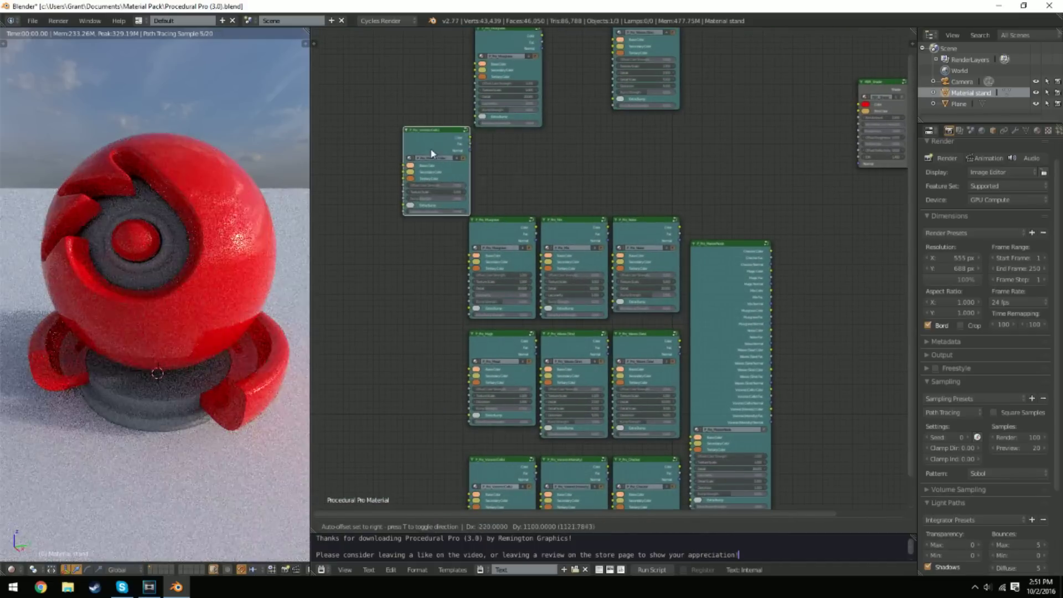
left_click(489, 152)
middle_click_drag(490, 153, 488, 281)
left_click_drag(516, 175, 497, 121)
left_click_drag(426, 260, 485, 216)
- Darken the P_Pro_Musgrave copy's colours: near-black Base Color, dark brown Secondary Color and dark grey Tertiary Color
middle_click_drag(485, 216, 519, 306)
scroll(466, 175, "up", 2)
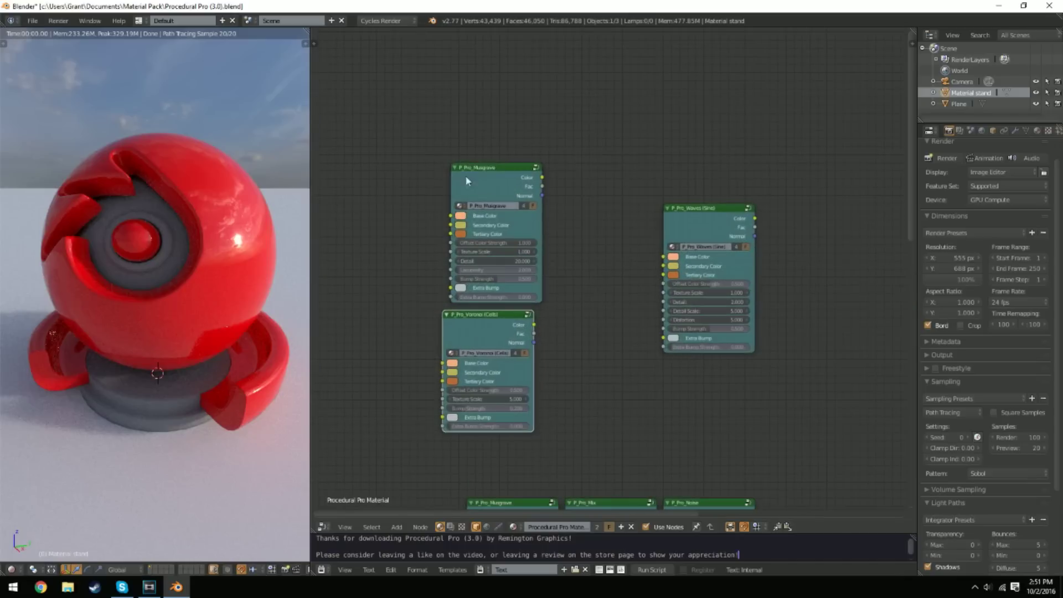
left_click(459, 225)
left_click(480, 154)
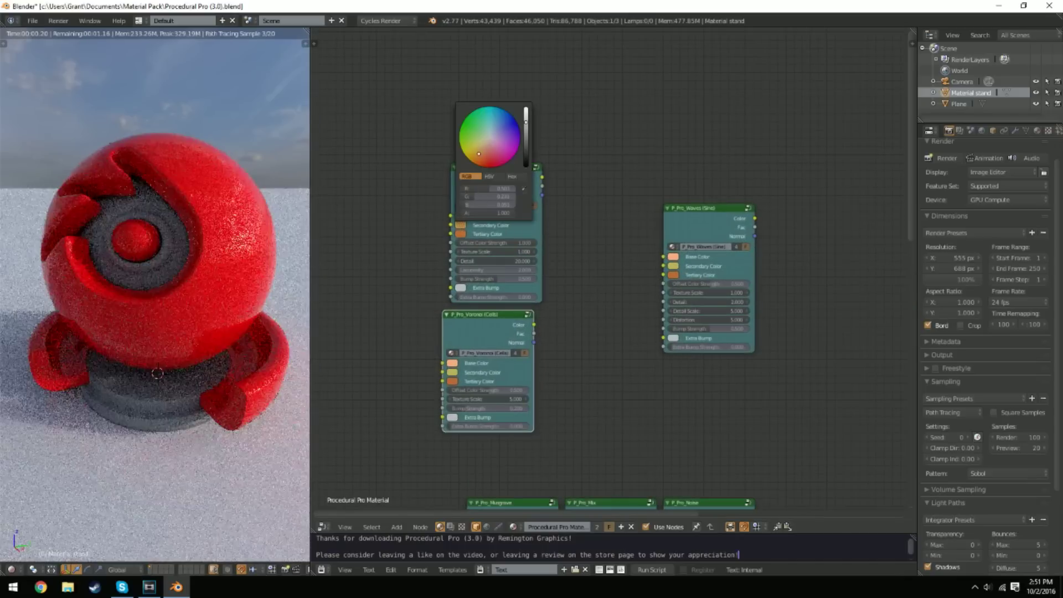
left_click_drag(526, 140, 526, 146)
left_click(460, 217)
left_click(480, 147)
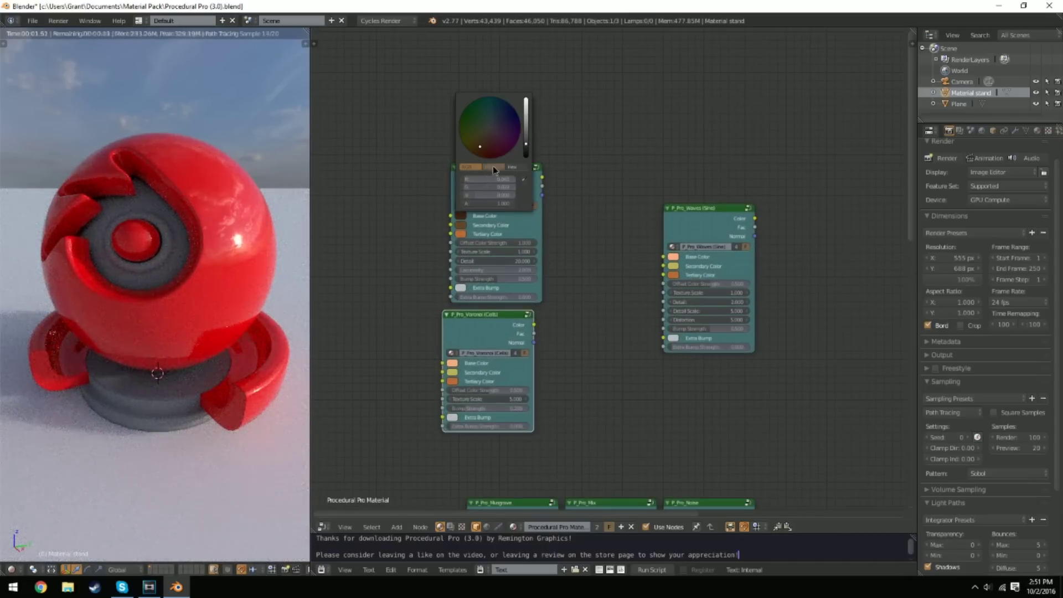
left_click(461, 235)
left_click(485, 147)
left_click_drag(526, 133, 527, 151)
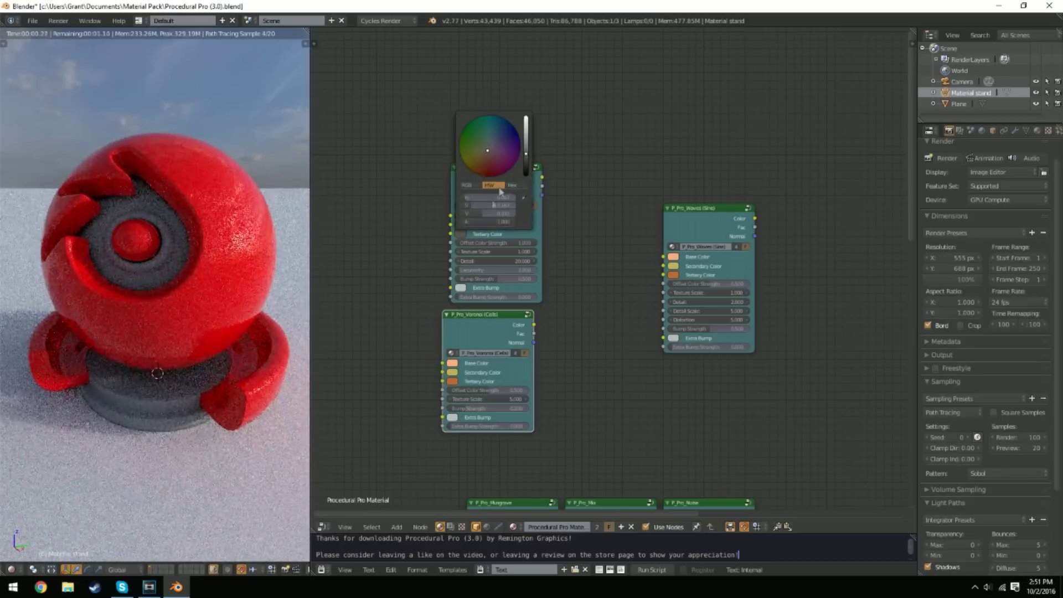
- Link the P_Pro_Musgrave copy's Color output to the P_Pro_Waves (Sine) copy's Base Color and move the waves node slightly closer
middle_click_drag(617, 236, 574, 240)
left_click_drag(500, 187, 522, 192)
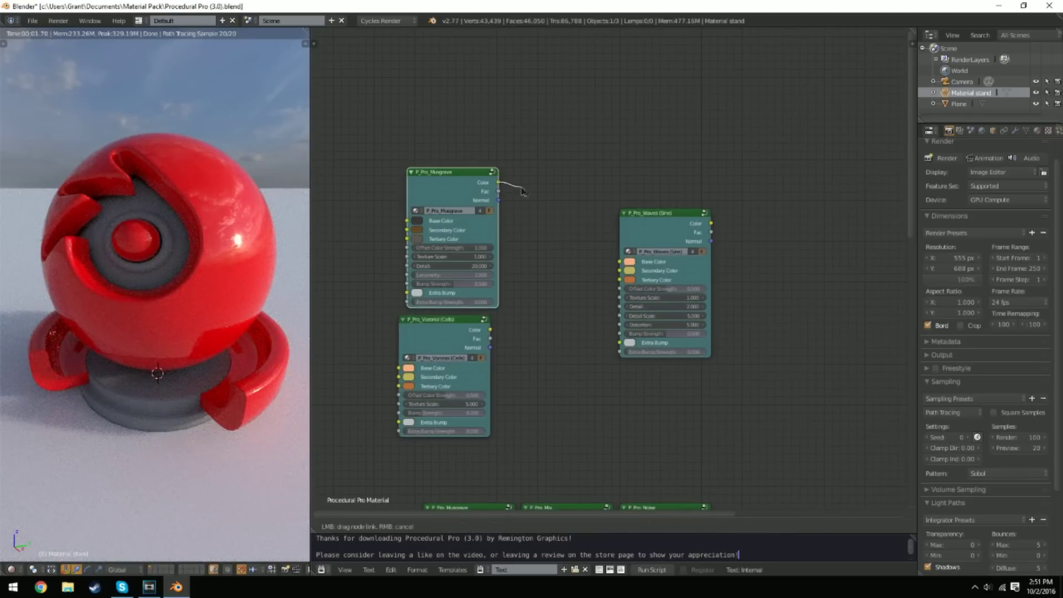
mouse_move(621, 265)
left_mouse_down()
mouse_move(626, 241)
mouse_move(619, 262)
left_mouse_up()
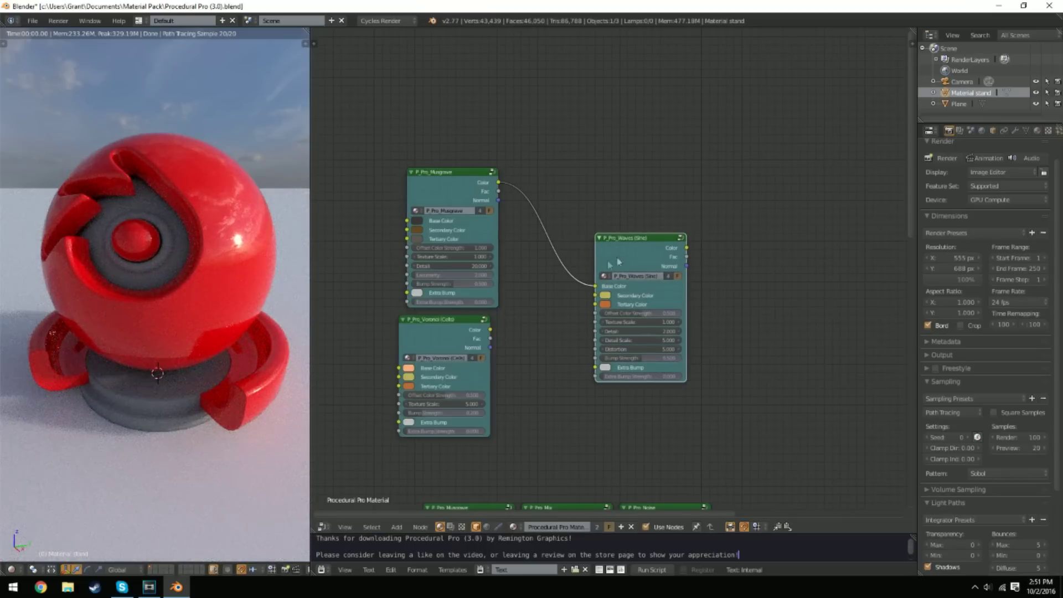
- Make the P_Pro_Voronoi (Cells) copy's Base Color bright green and link its Color output to the waves node's Secondary Color
left_click(414, 370)
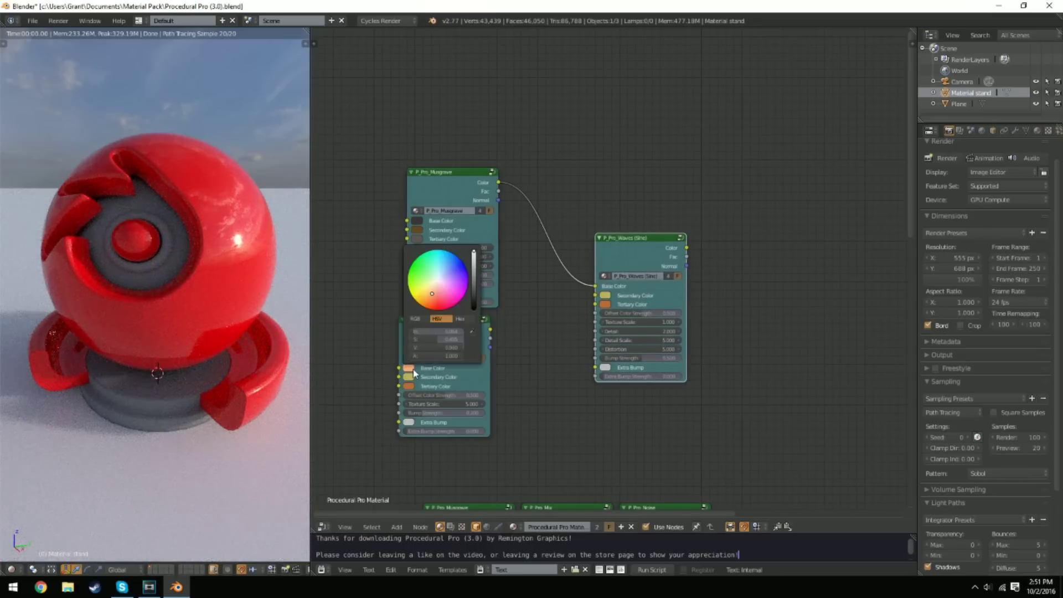
left_click(438, 288)
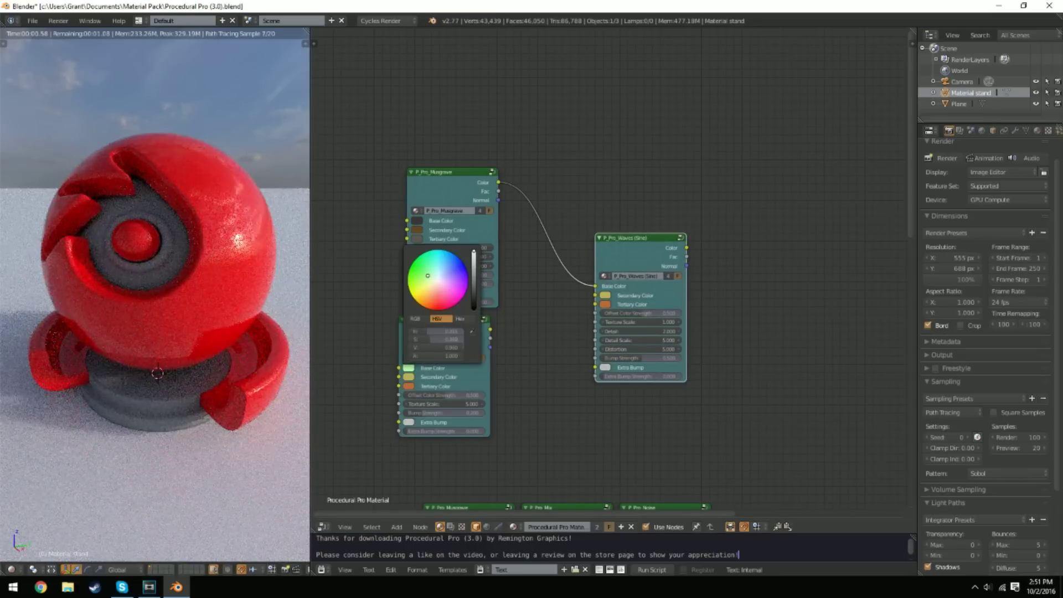
left_click_drag(438, 288, 427, 268)
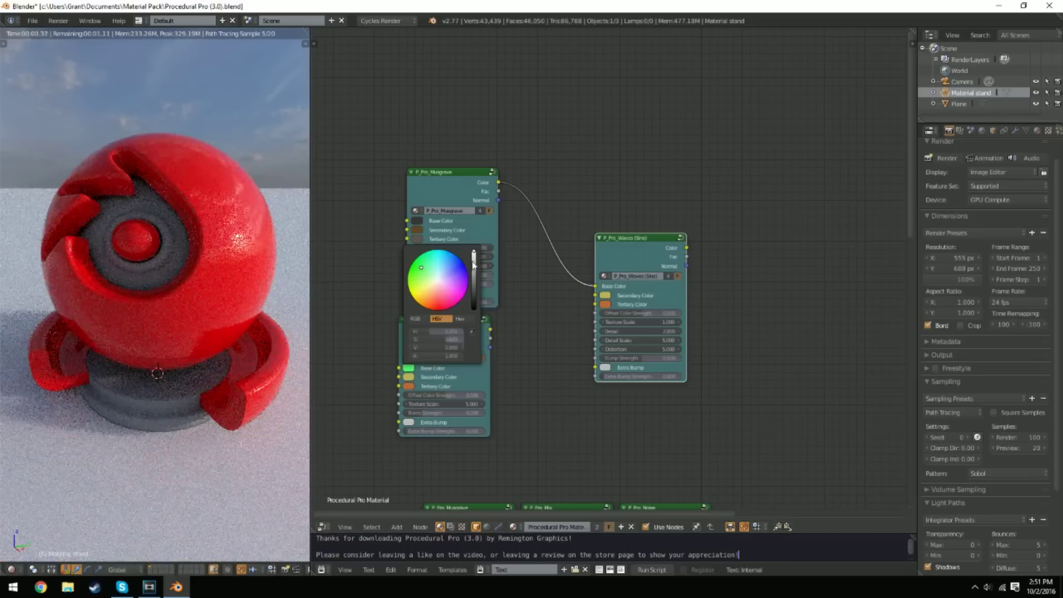
left_click(474, 260)
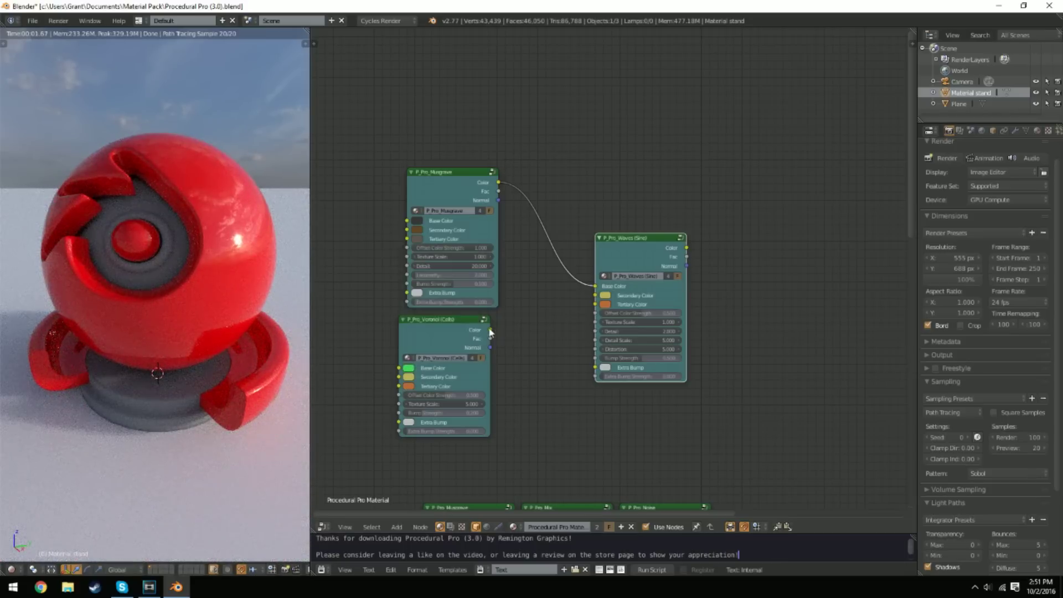
left_click_drag(491, 331, 541, 340)
left_click_drag(597, 300, 596, 299)
- Link the P_Pro_Waves (Sine) copy's Color and Normal outputs to the Color and Normal inputs of the PBR_Shader
middle_click_drag(856, 319, 671, 325)
left_click_drag(501, 255, 634, 315)
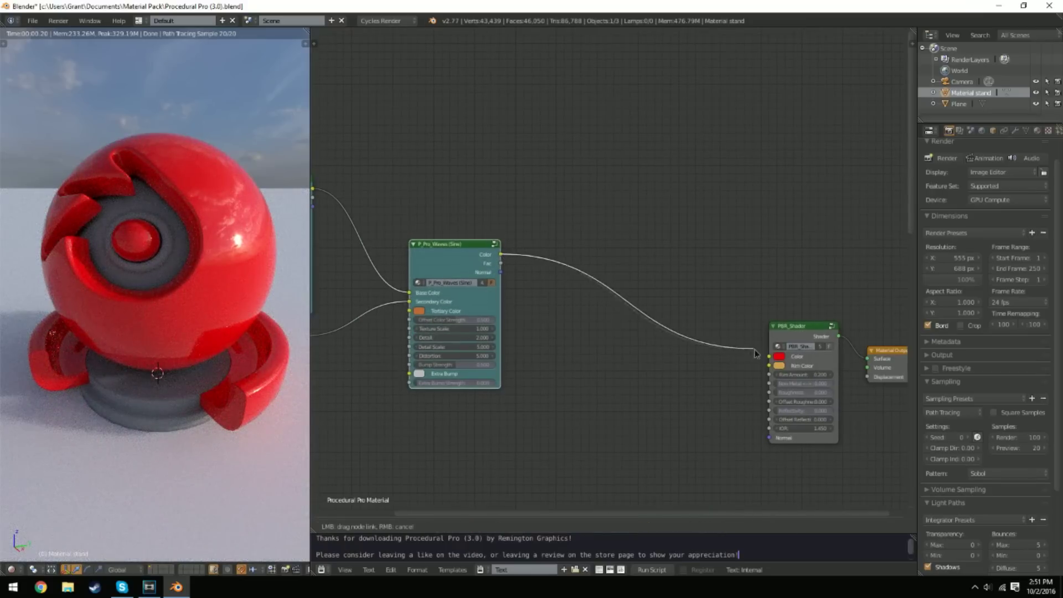
left_click_drag(755, 353, 771, 356)
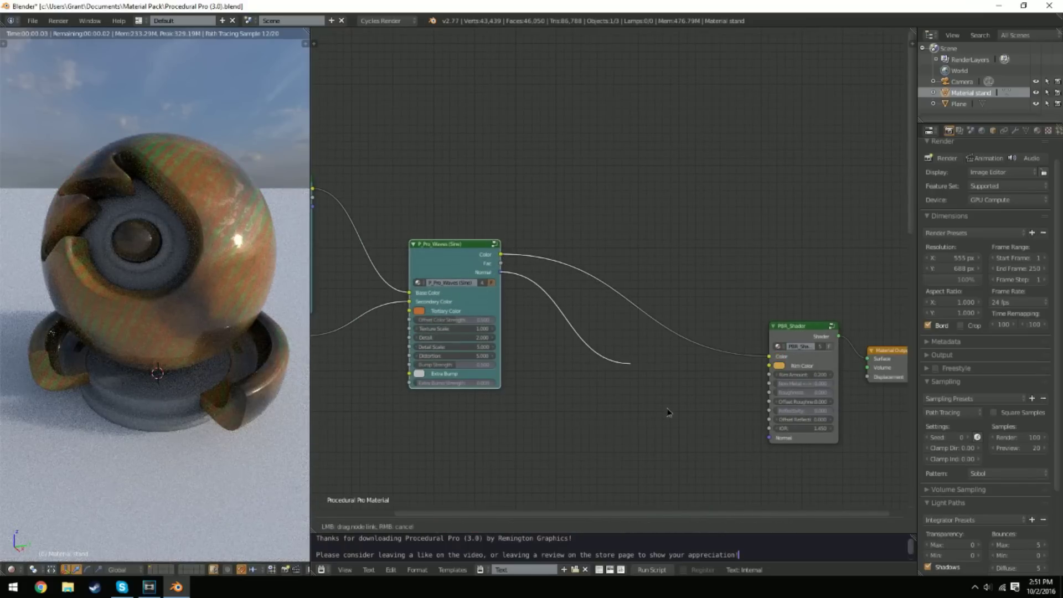
left_click_drag(669, 412, 770, 438)
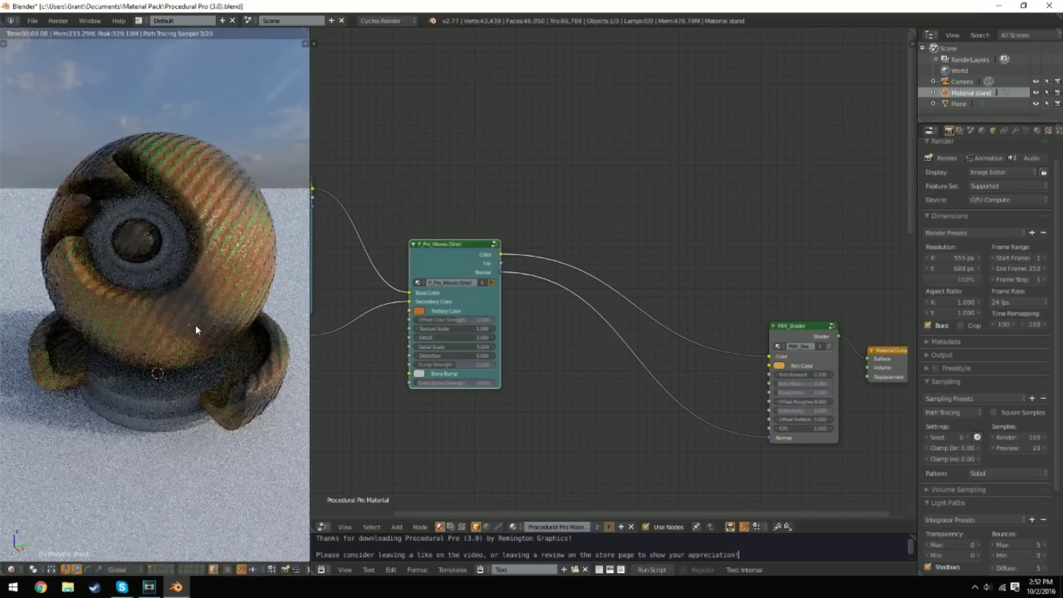
scroll(200, 327, "up", 4)
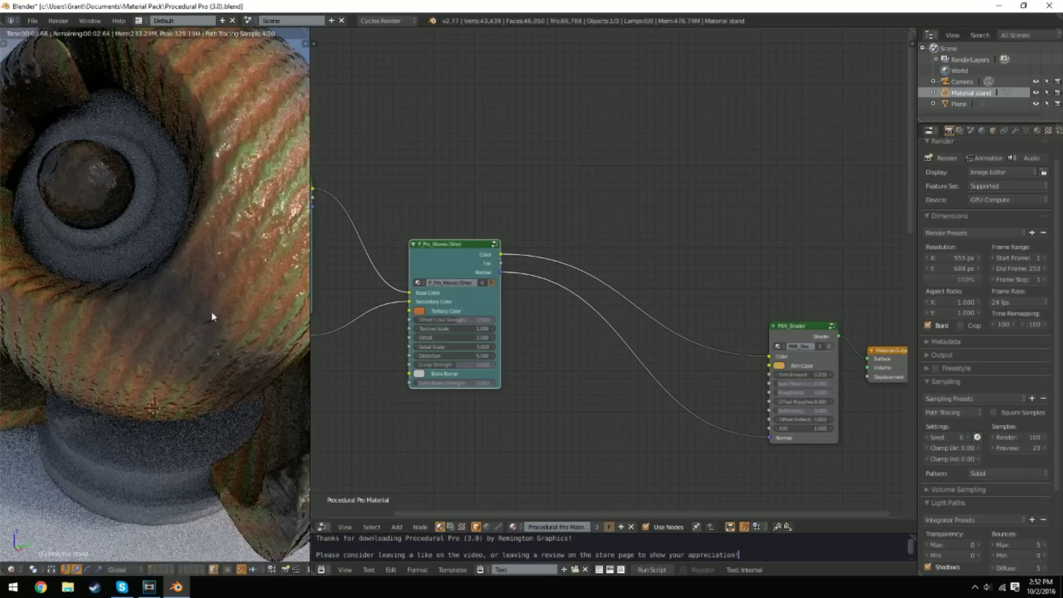
- Set the P_Pro_Musgrave copy's Texture Scale to 10 and align the node with the P_Pro_Voronoi (Cells) copy below it
middle_click_drag(313, 316, 561, 324)
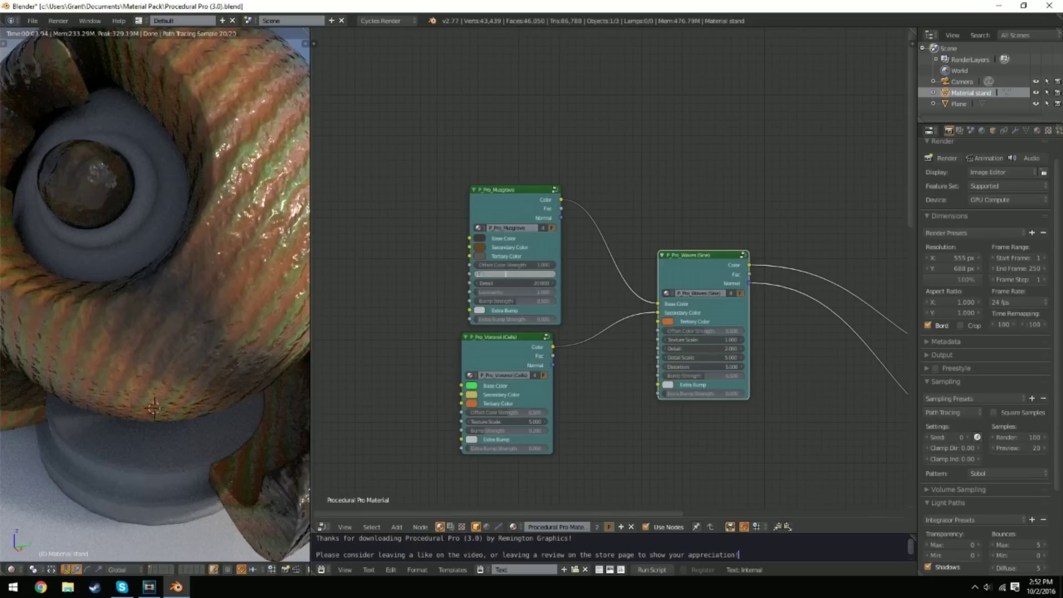
type("10")
key("Return")
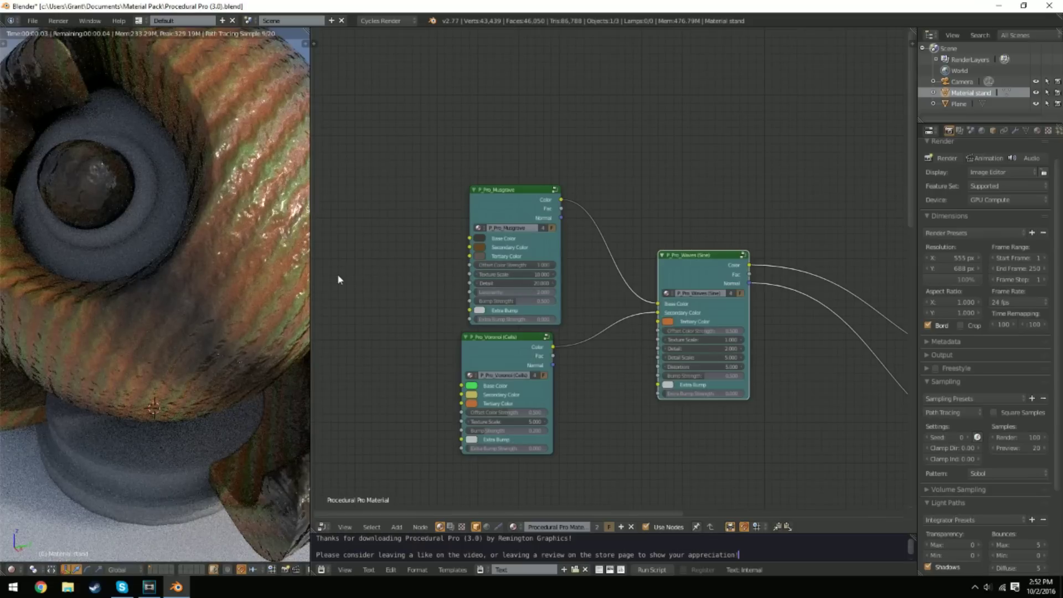
left_click(515, 211)
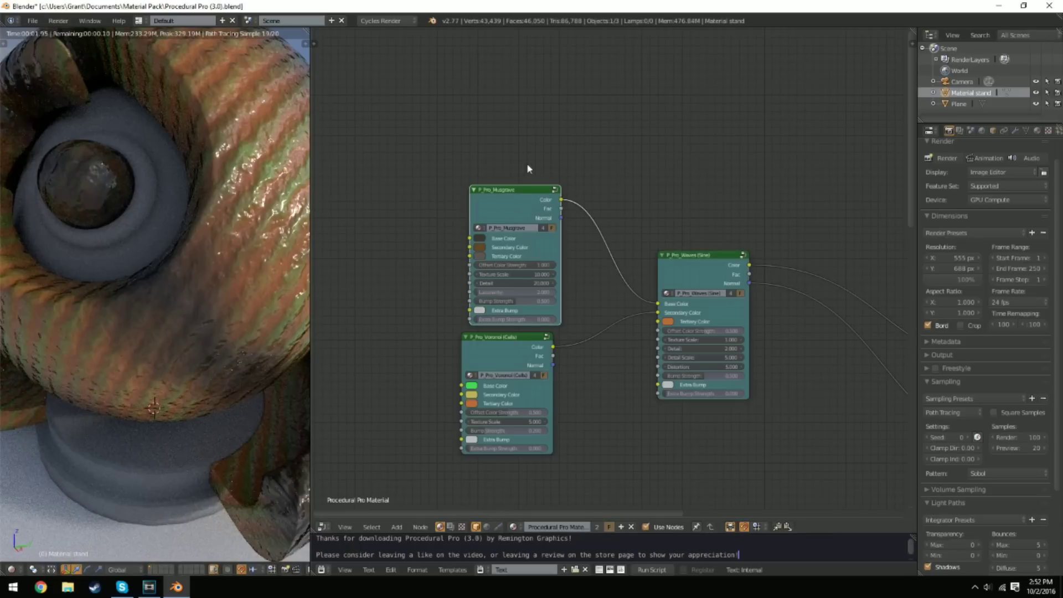
left_click_drag(536, 195, 527, 195)
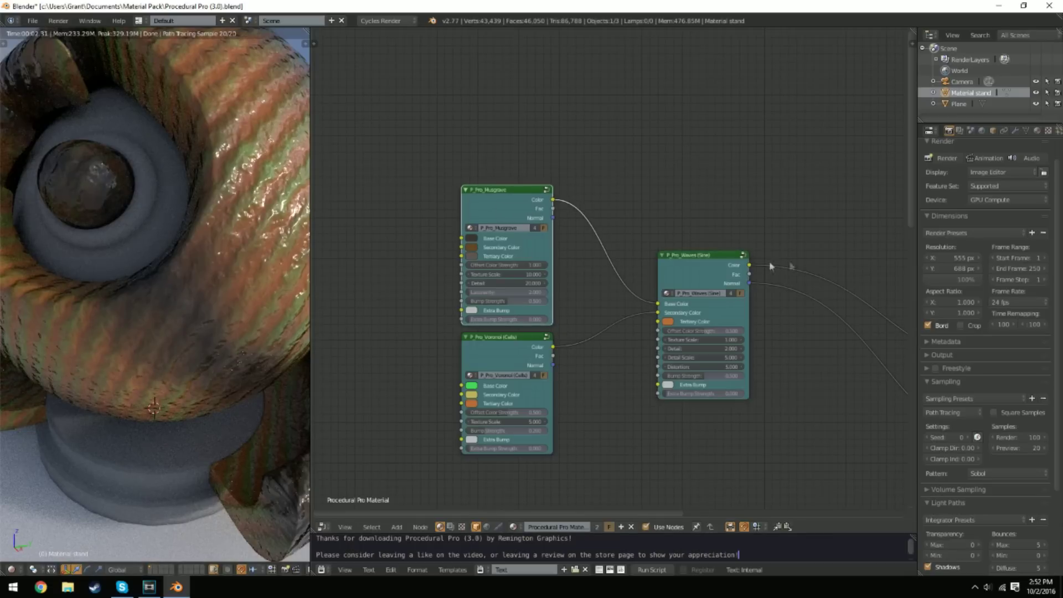
- Cut and reconnect the P_Pro_Musgrave copy's Color link to the waves node's Base Color, and also link that output to Tertiary Color
left_click(680, 284)
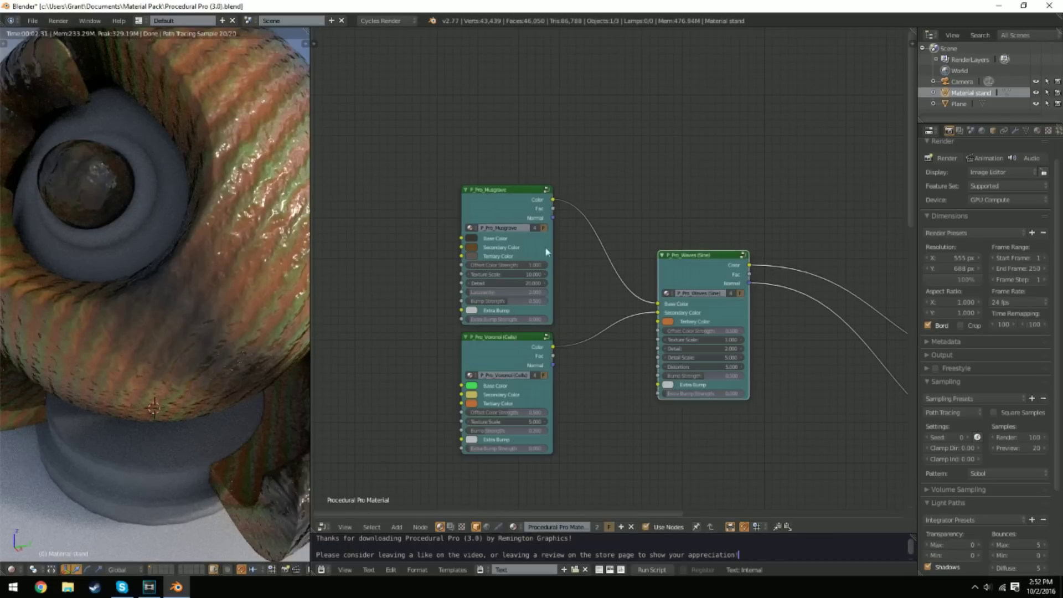
mouse_move(591, 213)
left_mouse_down("ctrl")
mouse_move(573, 221)
mouse_move(624, 244)
left_mouse_up("ctrl")
left_click(557, 199)
left_click_drag(655, 307, 654, 306)
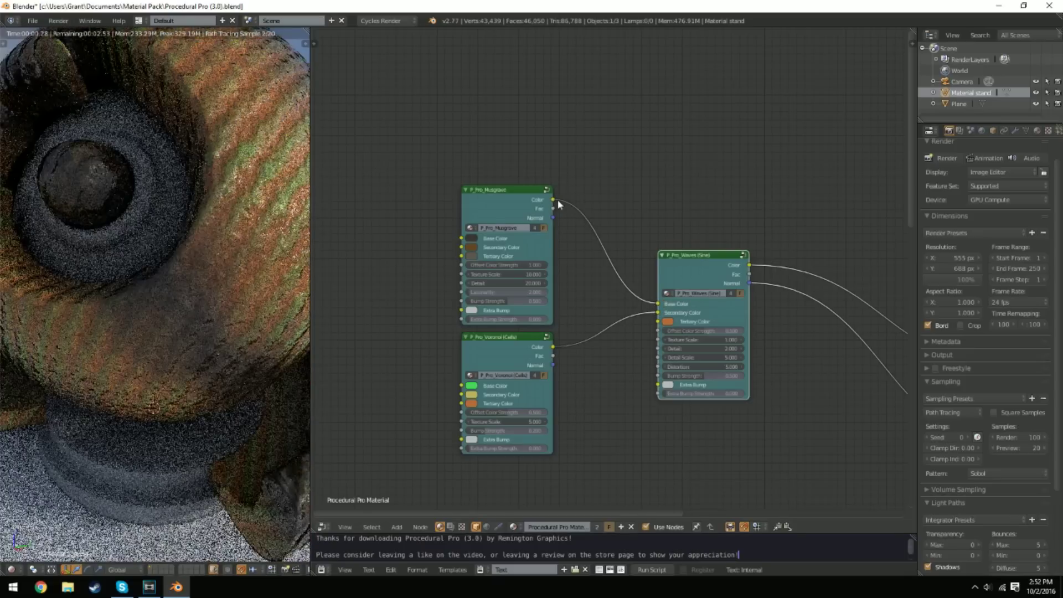
left_click_drag(555, 200, 658, 322)
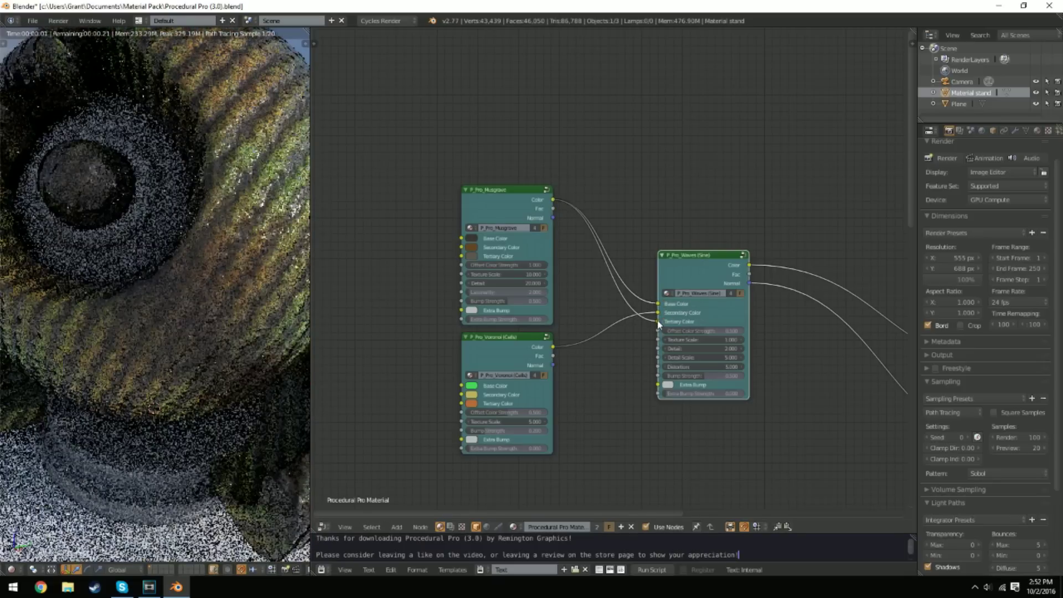
scroll(84, 244, "down", 3)
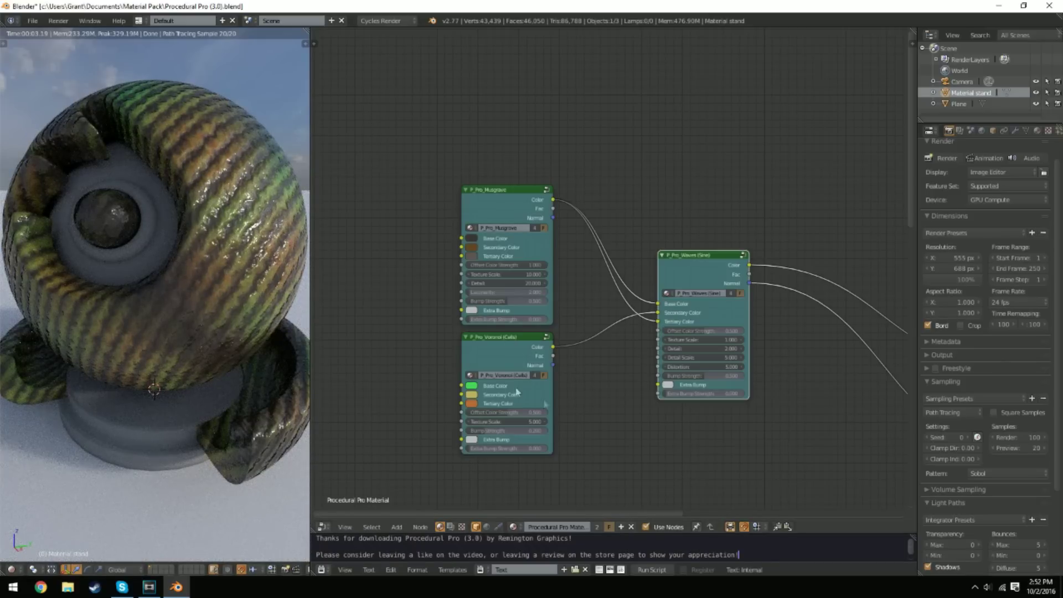
- Set the Texture Scale of the P_Pro_Voronoi (Cells) copy to 50 and check the pattern around the material stand
key("Return")
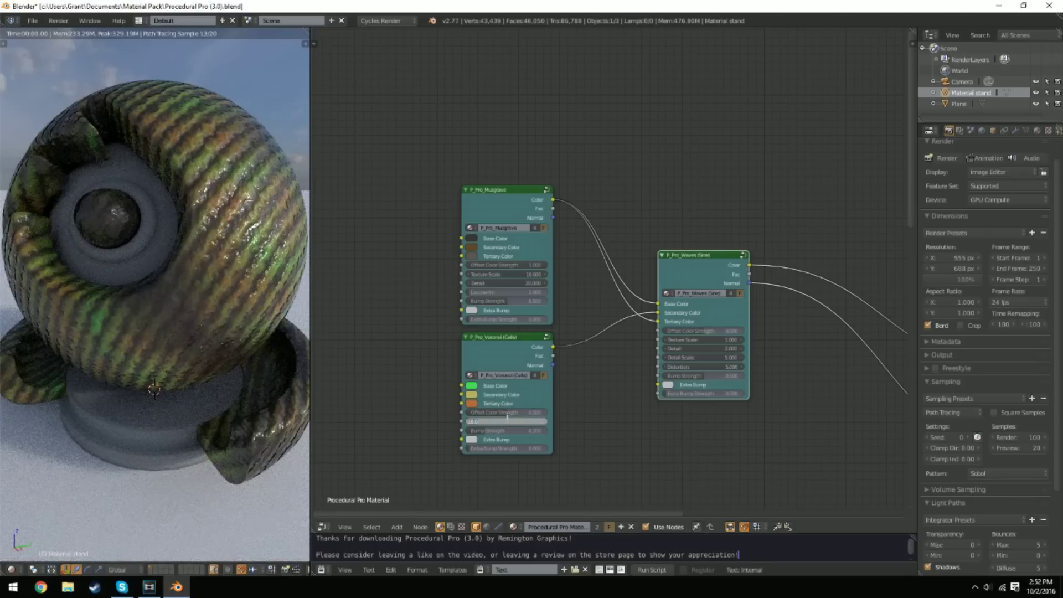
key("Return")
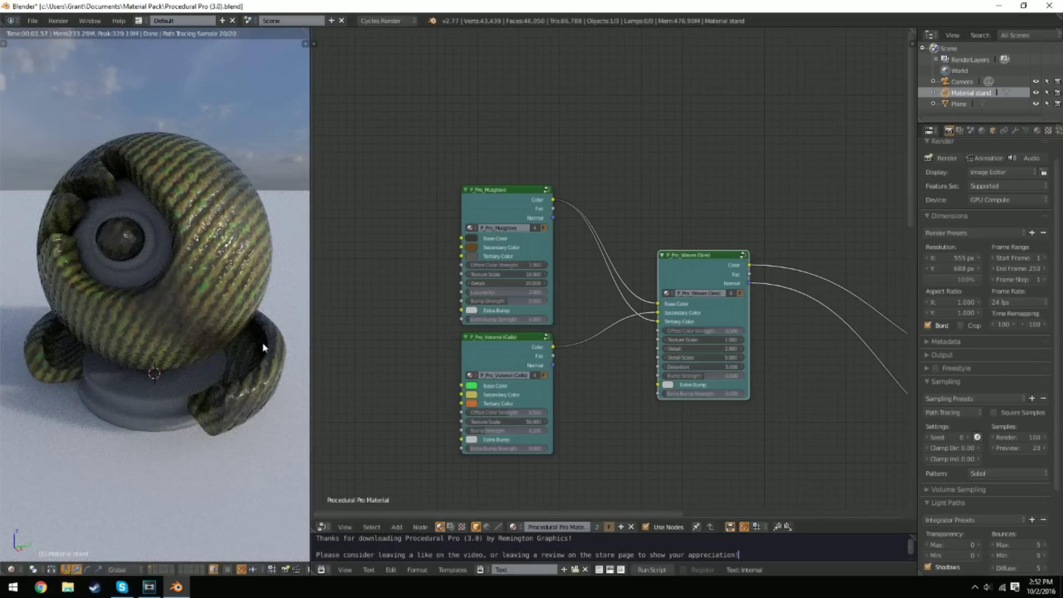
middle_click_drag(222, 333, 75, 304)
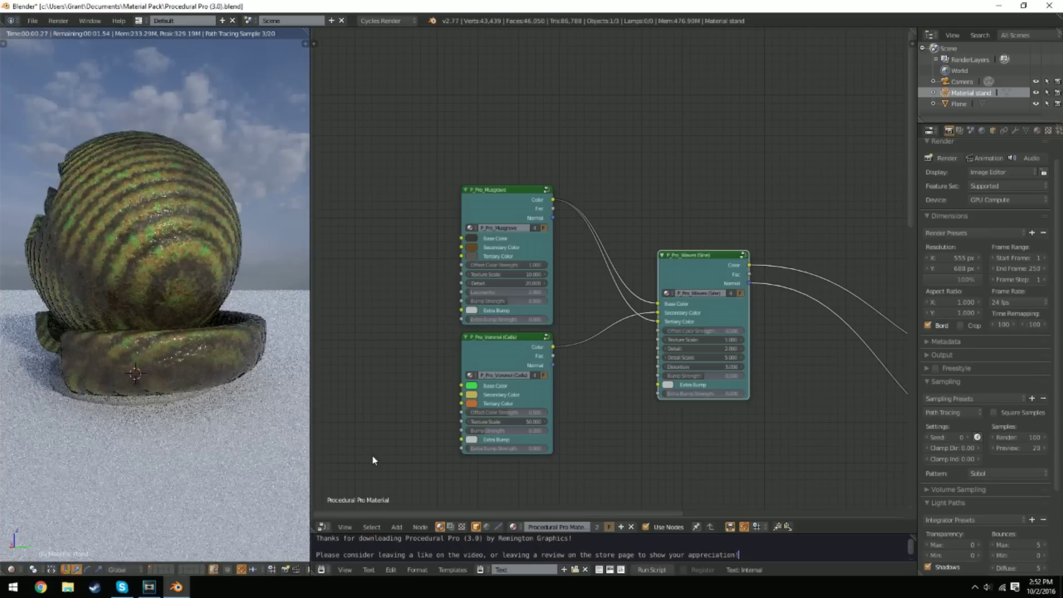
- Duplicate the P_Pro_Checker node from the texture grid and place the copy next to the P_Pro_Waves (Sine) copy above the grid
scroll(392, 426, "down", 1)
middle_click_drag(392, 427, 387, 365)
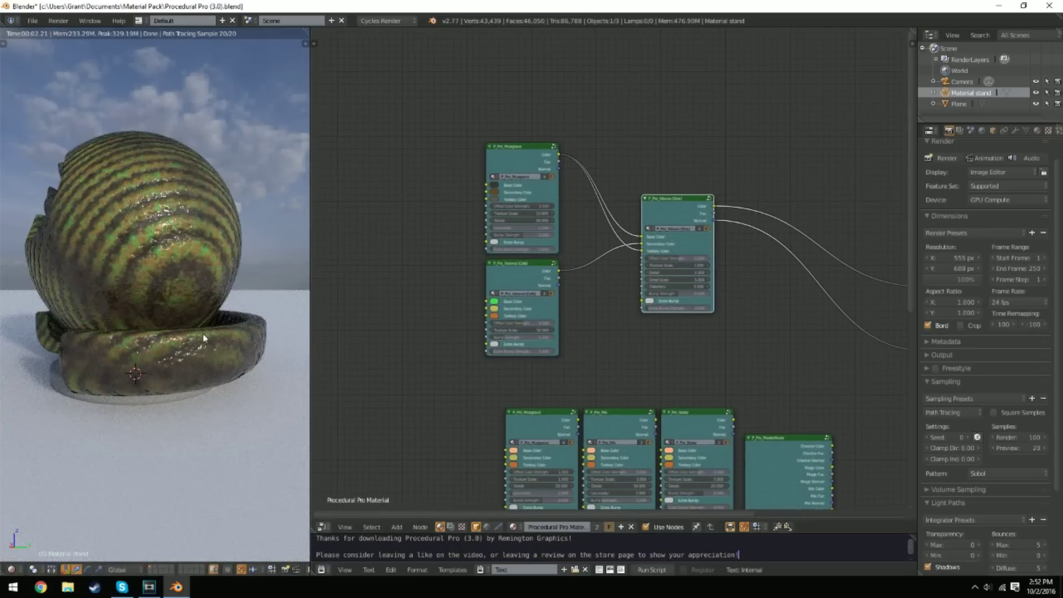
middle_click_drag(540, 380, 474, 228)
scroll(510, 354, "down", 1)
middle_click_drag(511, 353, 522, 223)
middle_click_drag(454, 334, 455, 349)
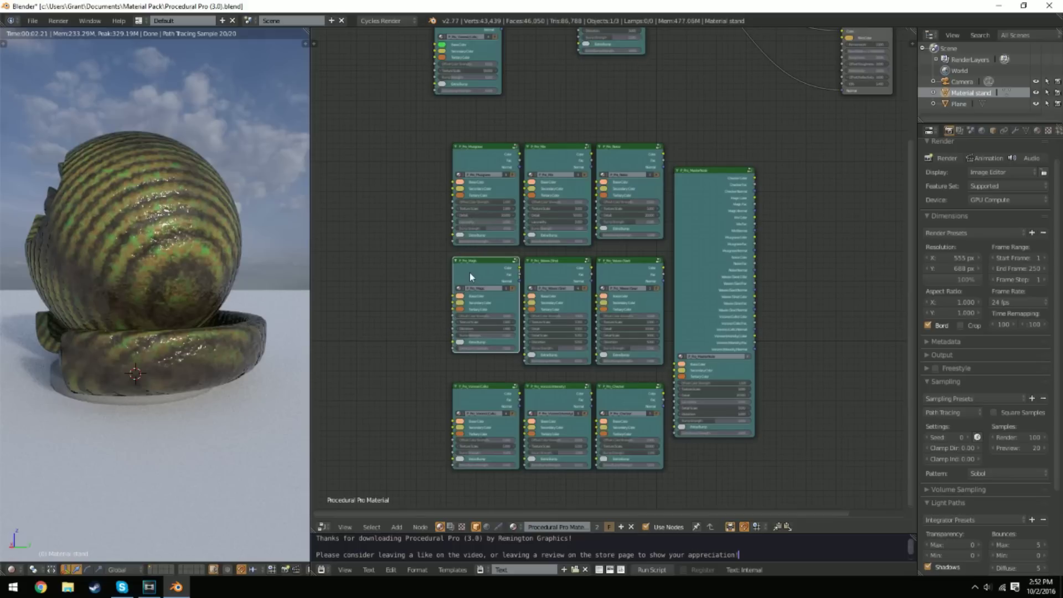
left_click(633, 145)
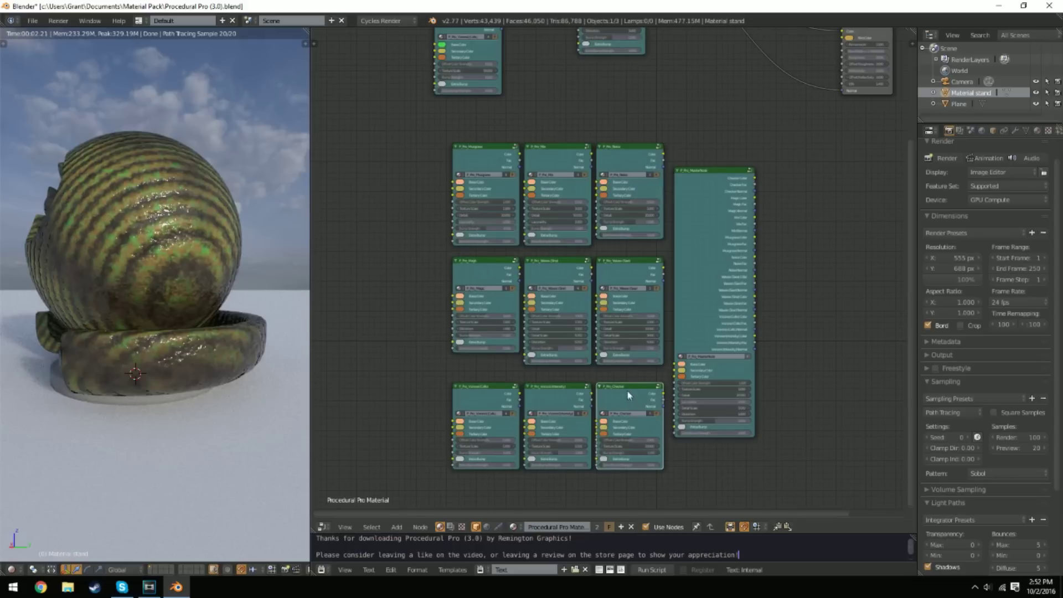
key("shift+d")
left_click(664, 498)
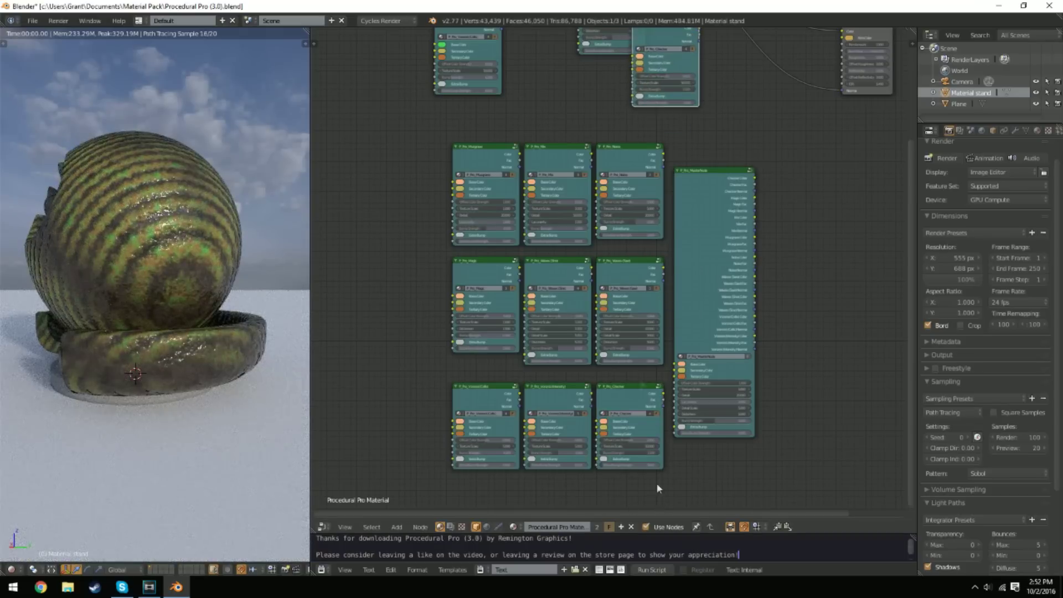
- Delete the P_Pro_Waves (Sine) copy from the custom material setup above the grid
middle_click_drag(646, 211, 630, 413)
left_click(609, 189)
key("x")
- Link the P_Pro_Musgrave copy to the checker copy's Base and Tertiary Color, and the Voronoi copy's Color output to its Secondary Color
left_click_drag(486, 111, 616, 259)
left_click_drag(486, 218, 616, 265)
left_click_drag(486, 117, 617, 272)
- Link the P_Pro_Checker copy's Color and Normal outputs to the PBR_Shader and inspect the material stand up close
left_click_drag(684, 230, 826, 234)
left_click_drag(684, 244, 829, 293)
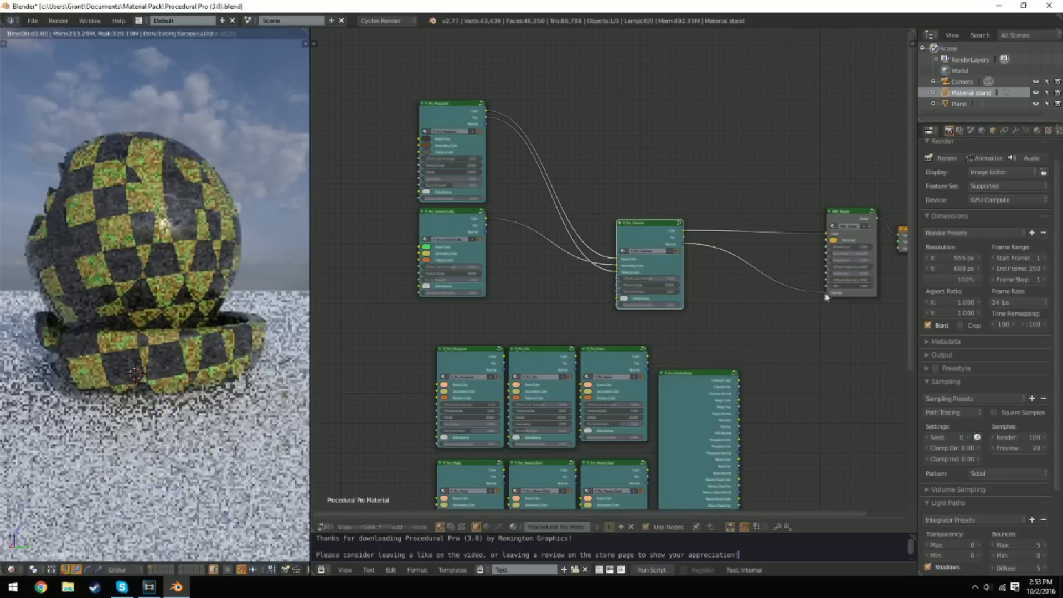
scroll(144, 307, "up", 4)
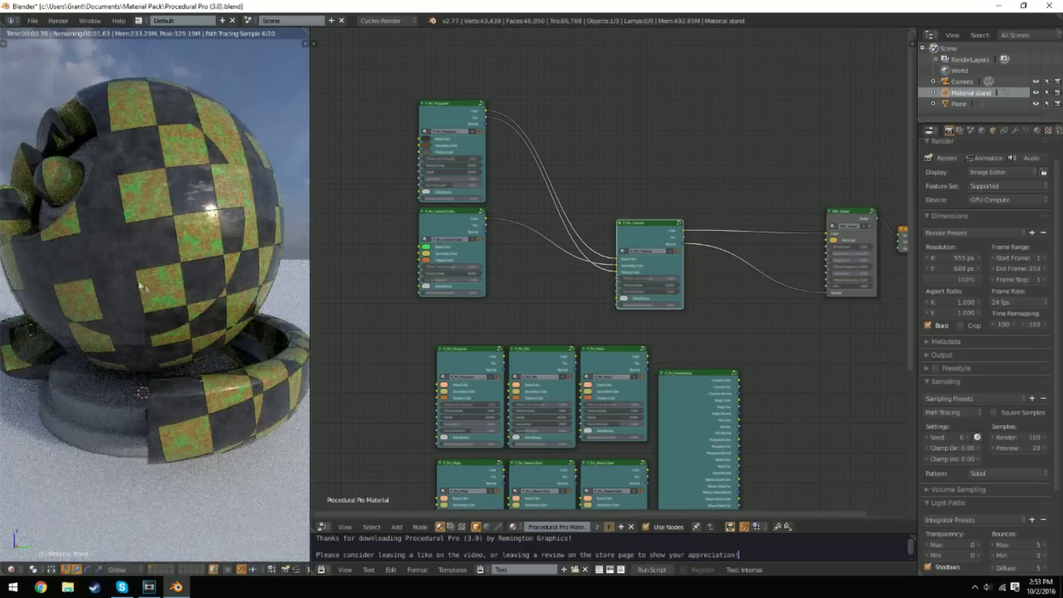
middle_click_drag(141, 286, 204, 318)
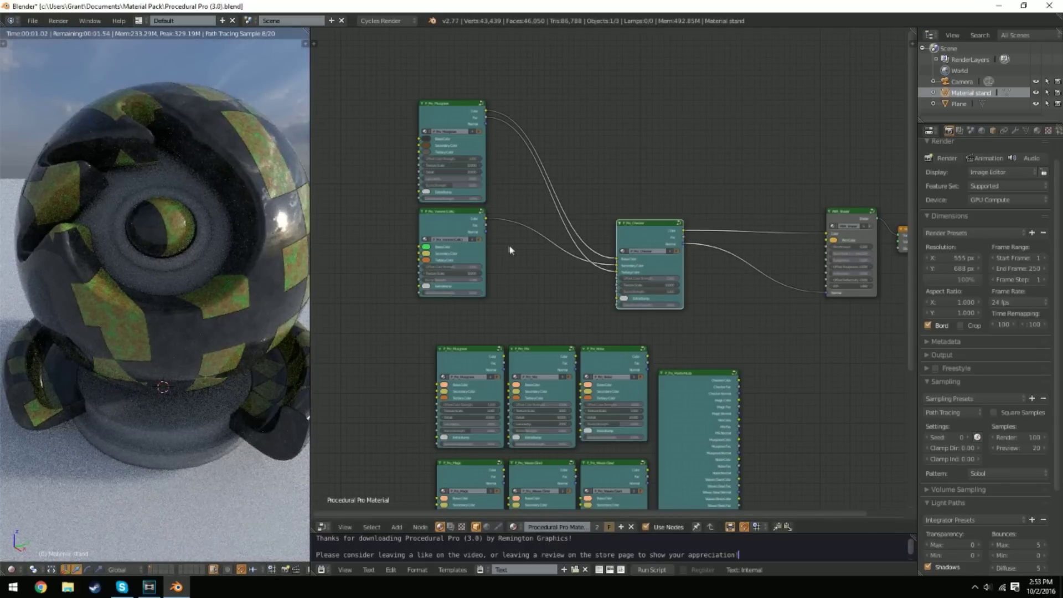